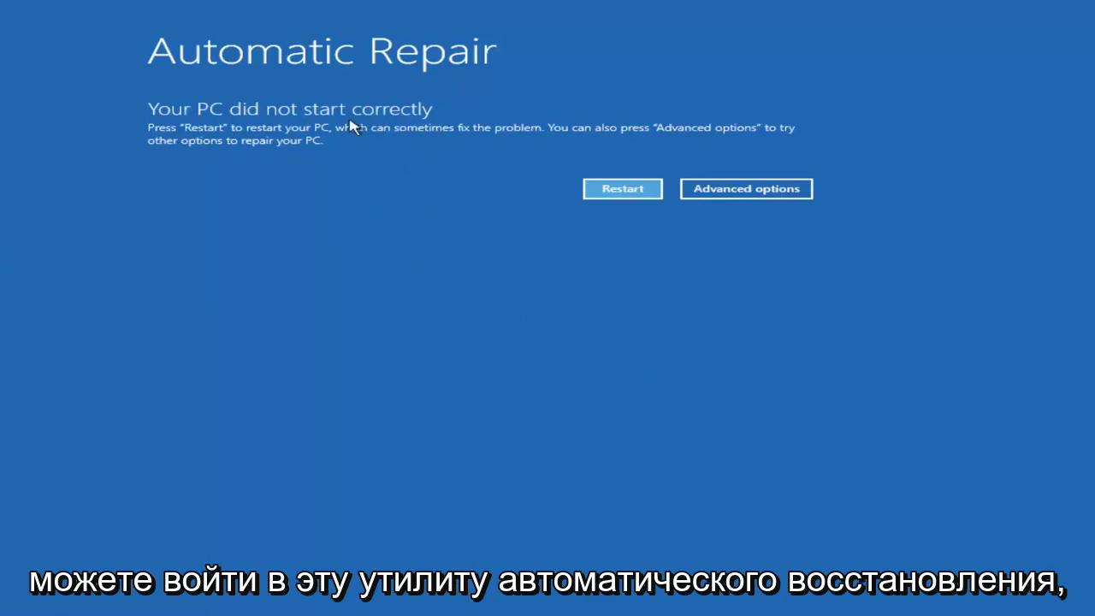
Step: Open System Restore from the advanced troubleshooting options of the recovery environment
left_click(715, 188)
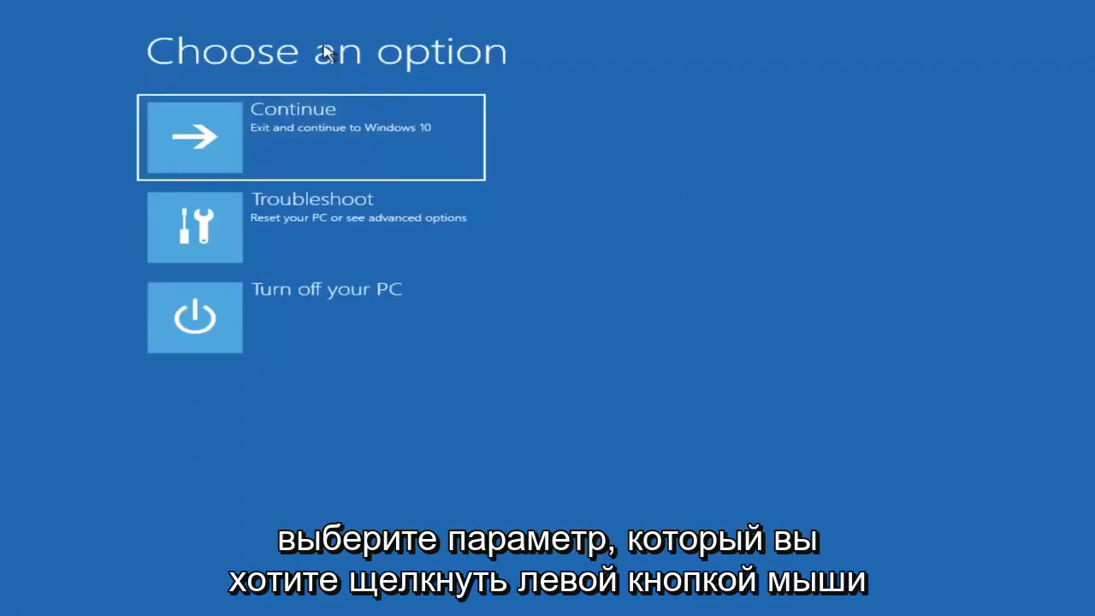
left_click(299, 237)
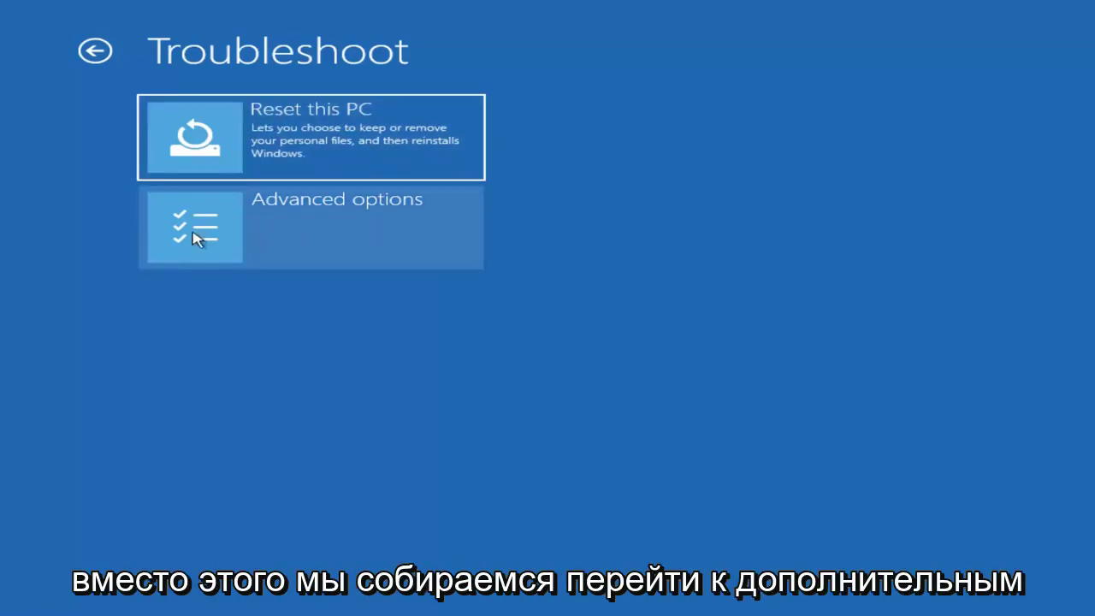
left_click(245, 237)
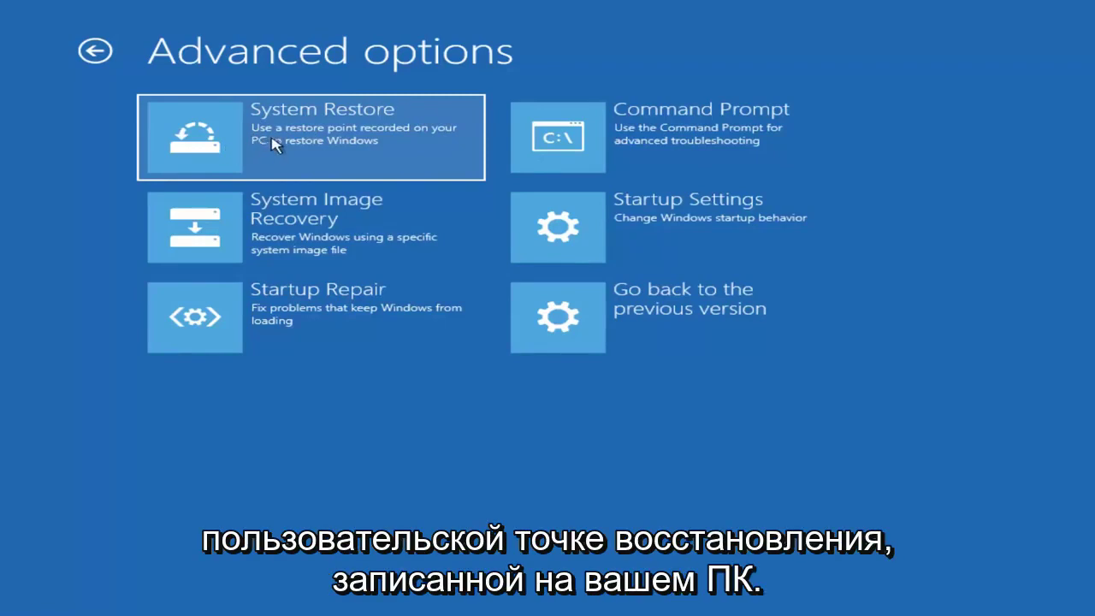
left_click(212, 137)
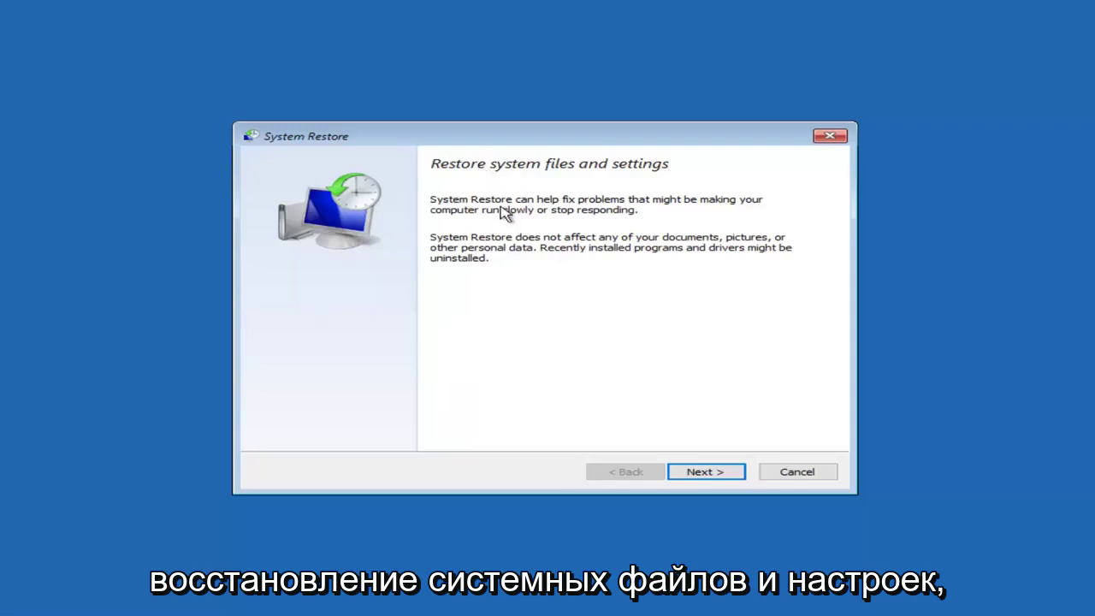
Step: Restore the computer to the 10/28/2017 11:59:48 AM Restore Operation point and restart it
left_click(692, 475)
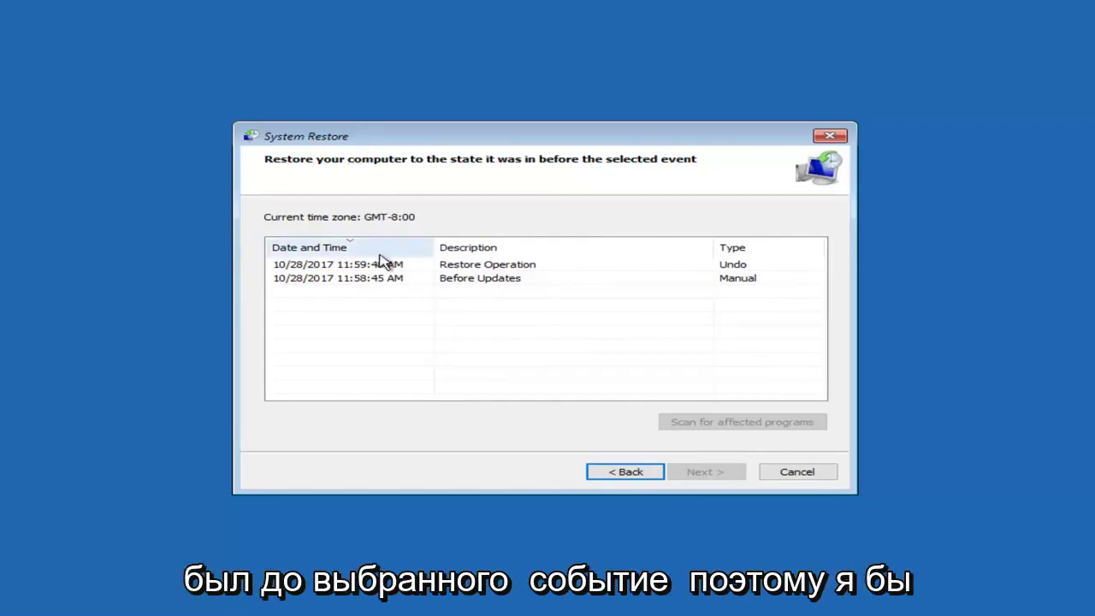
left_click(334, 267)
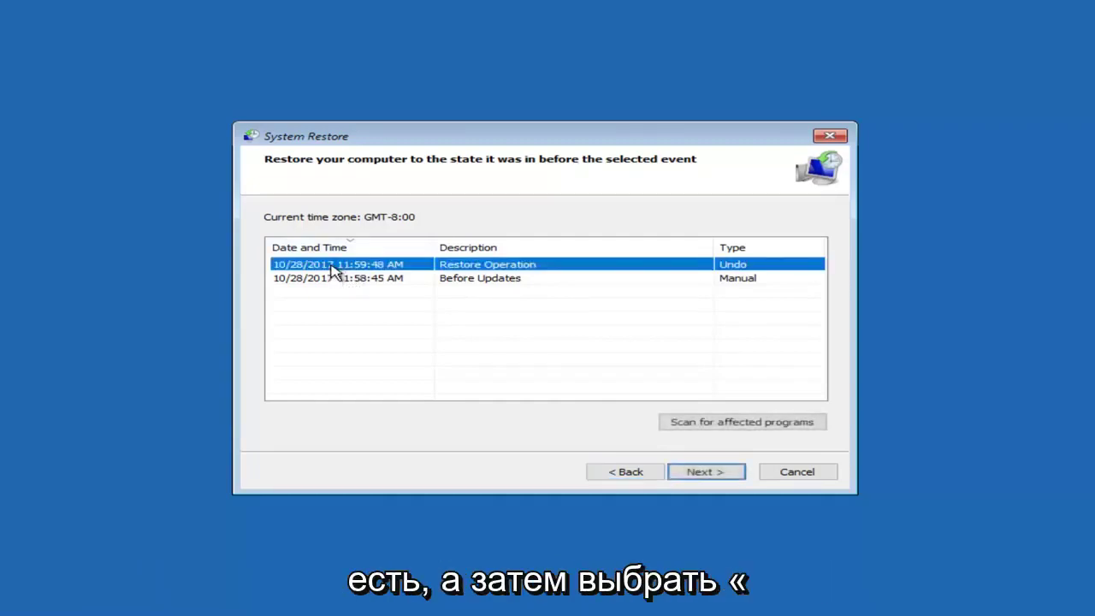
left_click(692, 480)
left_click(691, 479)
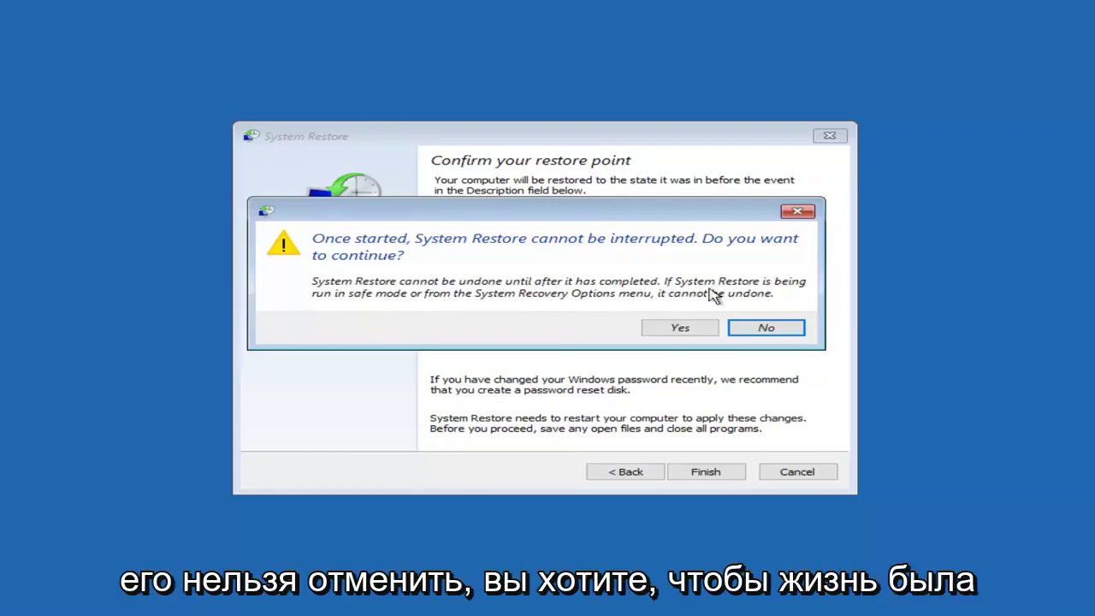
left_click(670, 329)
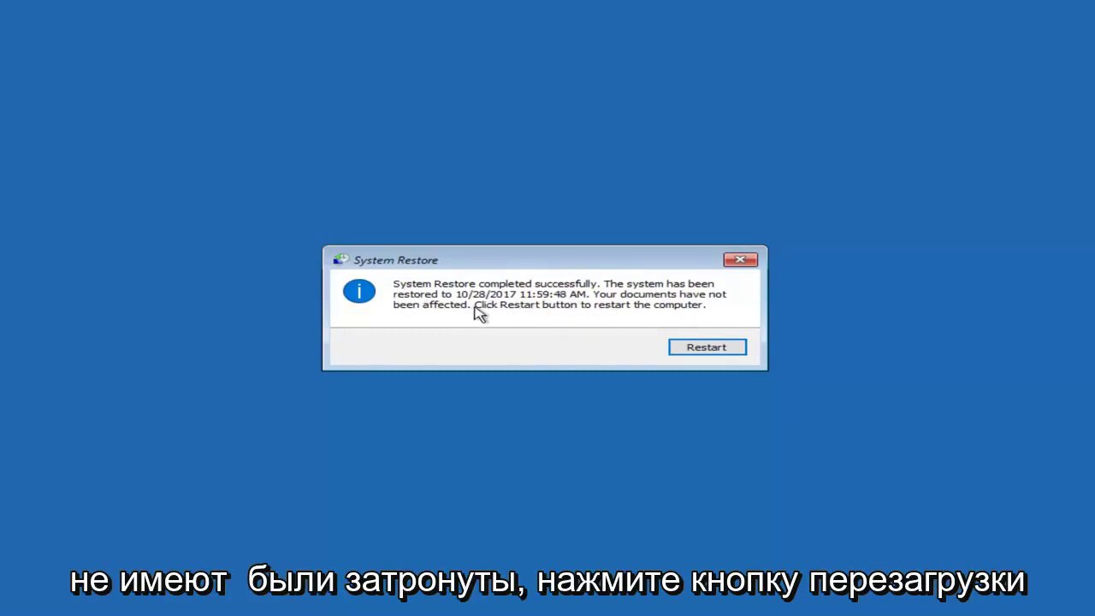
left_click(700, 349)
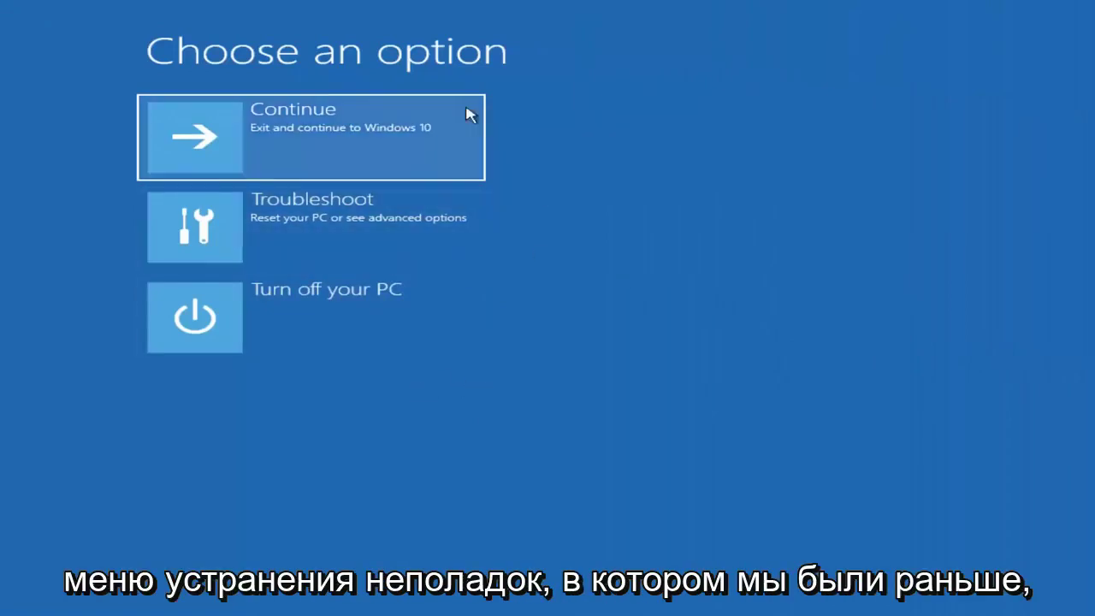
Step: Try to select a backup in System Image Recovery, checking the advanced ways to locate an image, and cancel the wizard
left_click(247, 247)
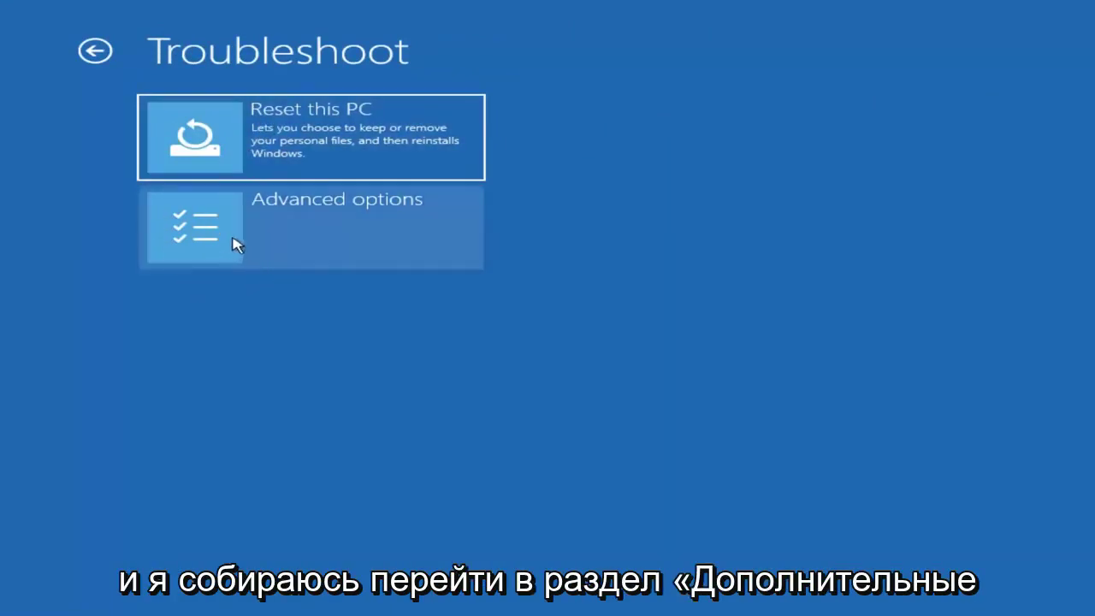
left_click(234, 242)
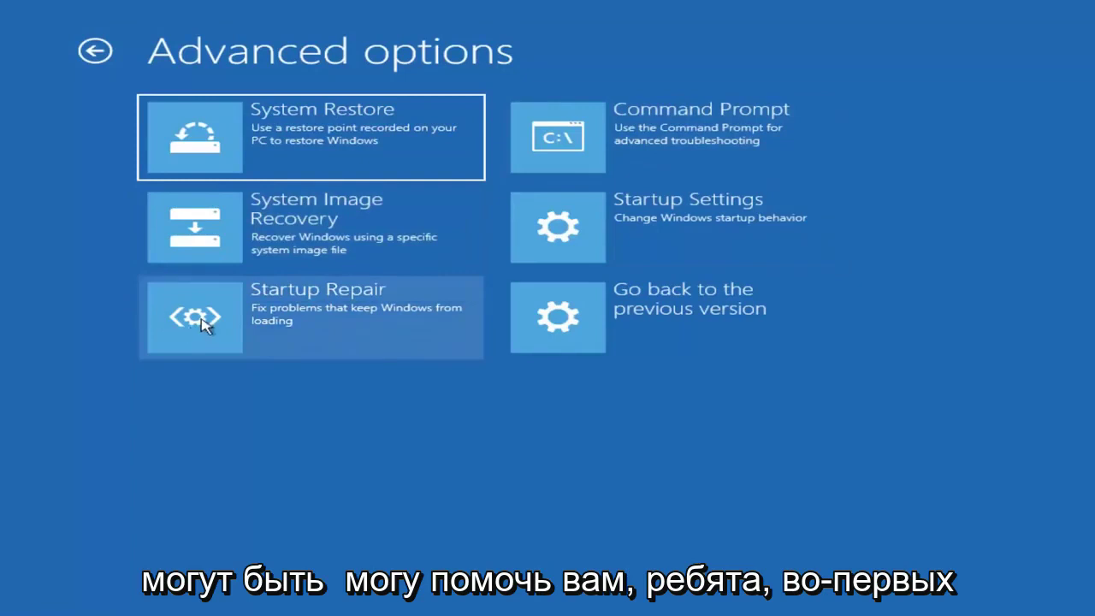
left_click(282, 251)
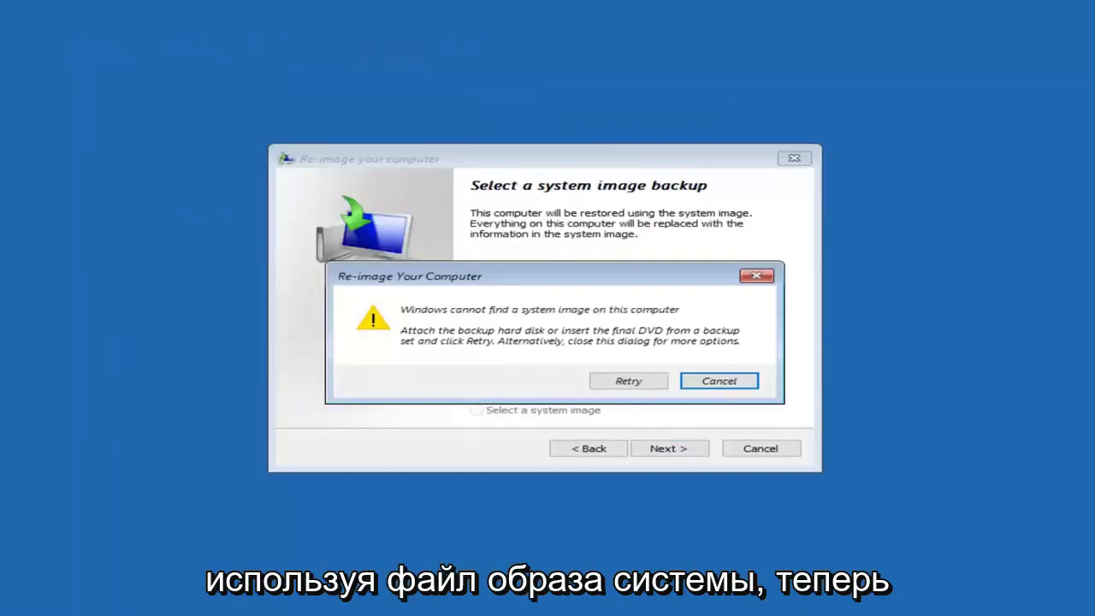
left_click(737, 386)
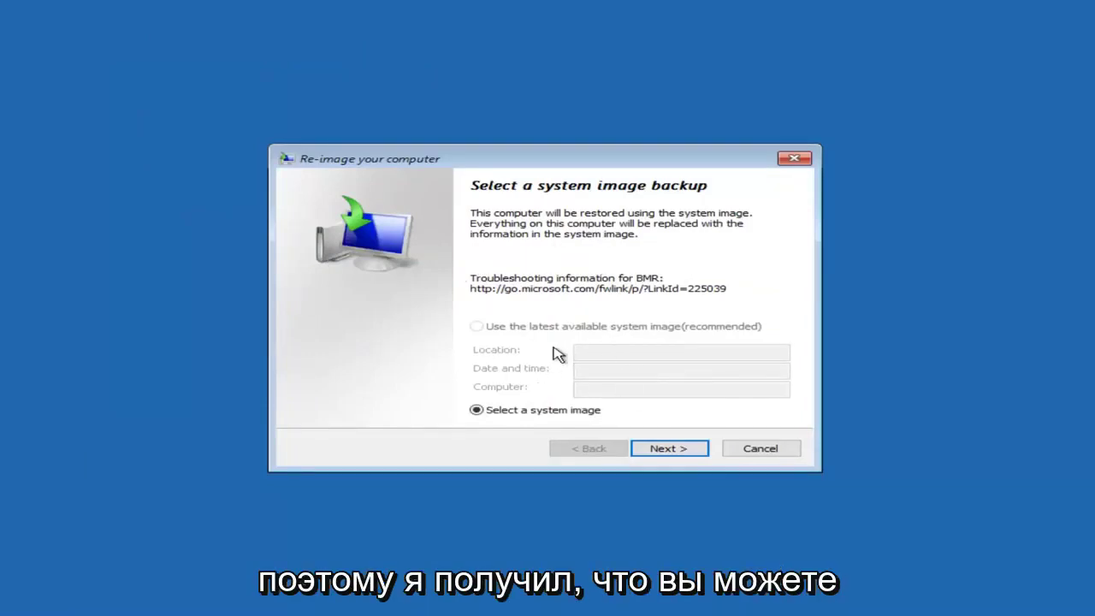
left_click(664, 453)
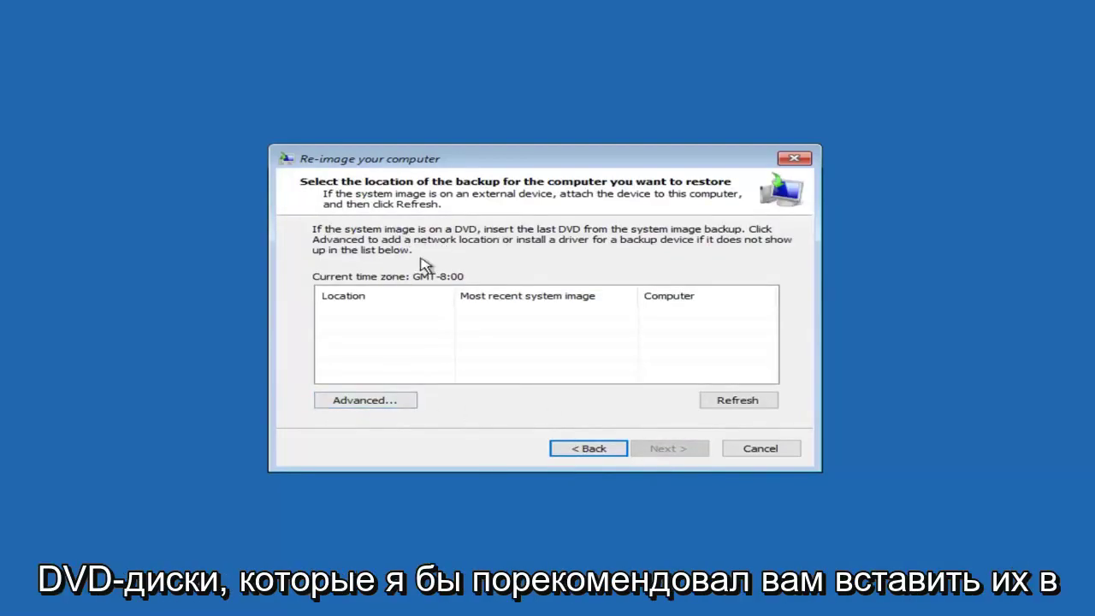
left_click(359, 401)
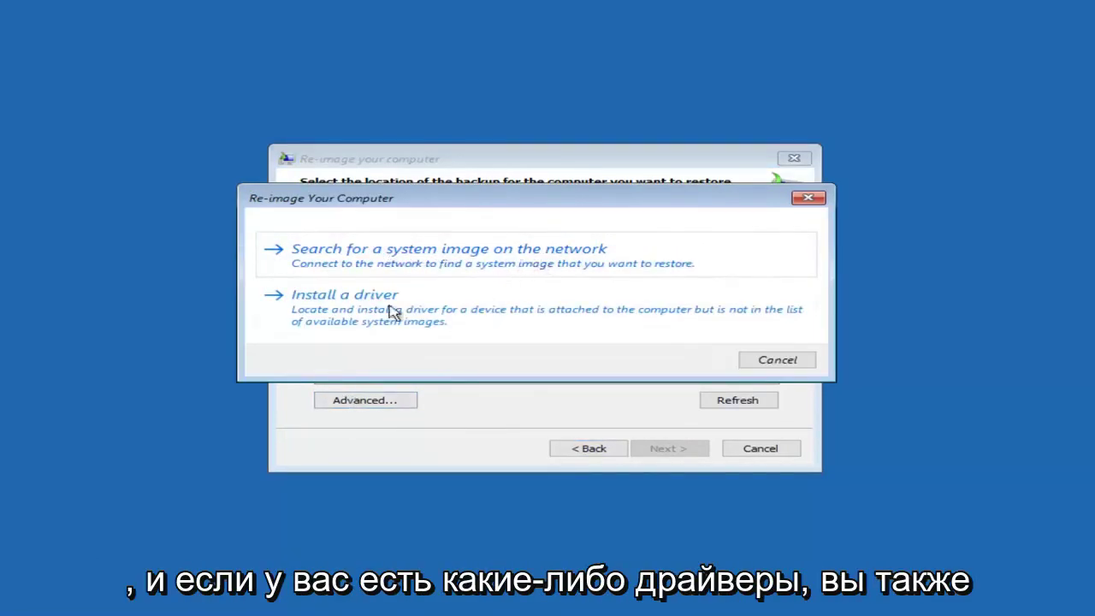
left_click(806, 199)
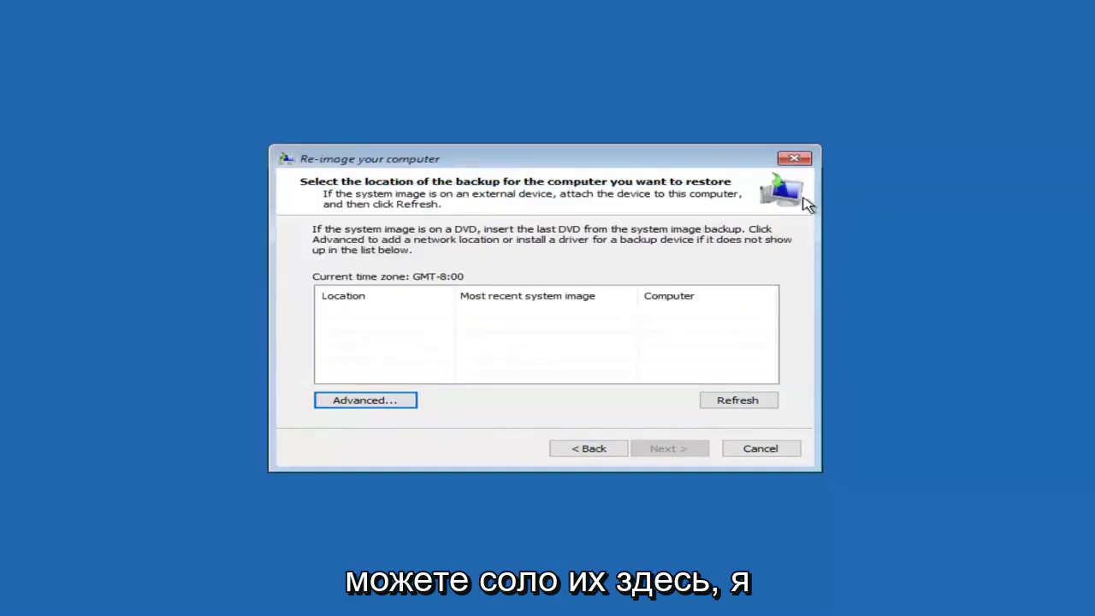
left_click(750, 450)
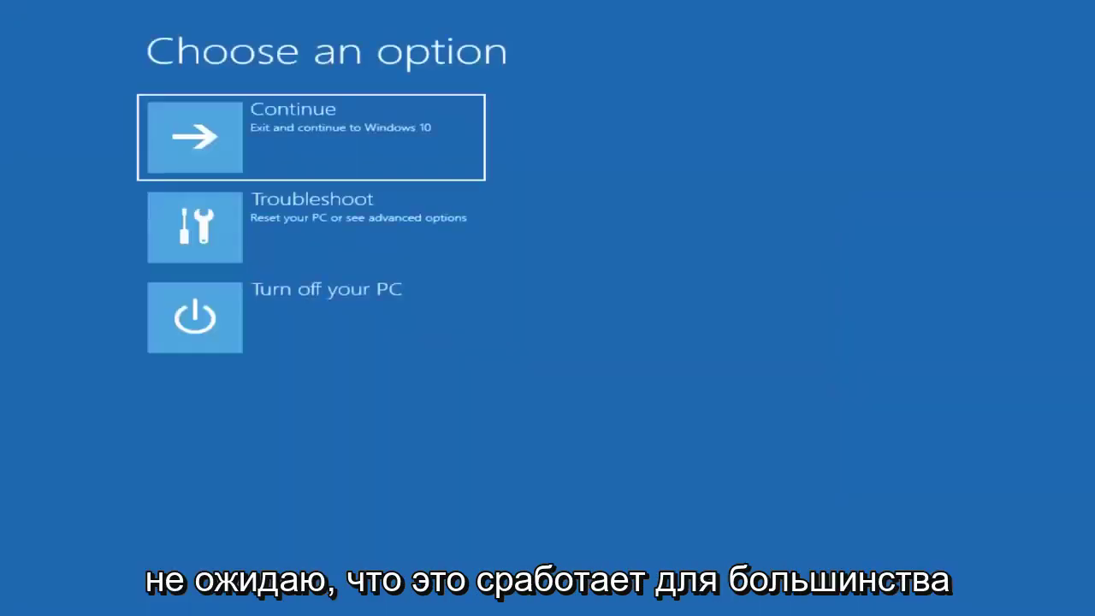
Step: Run Startup Repair from the advanced troubleshooting options
left_click(326, 209)
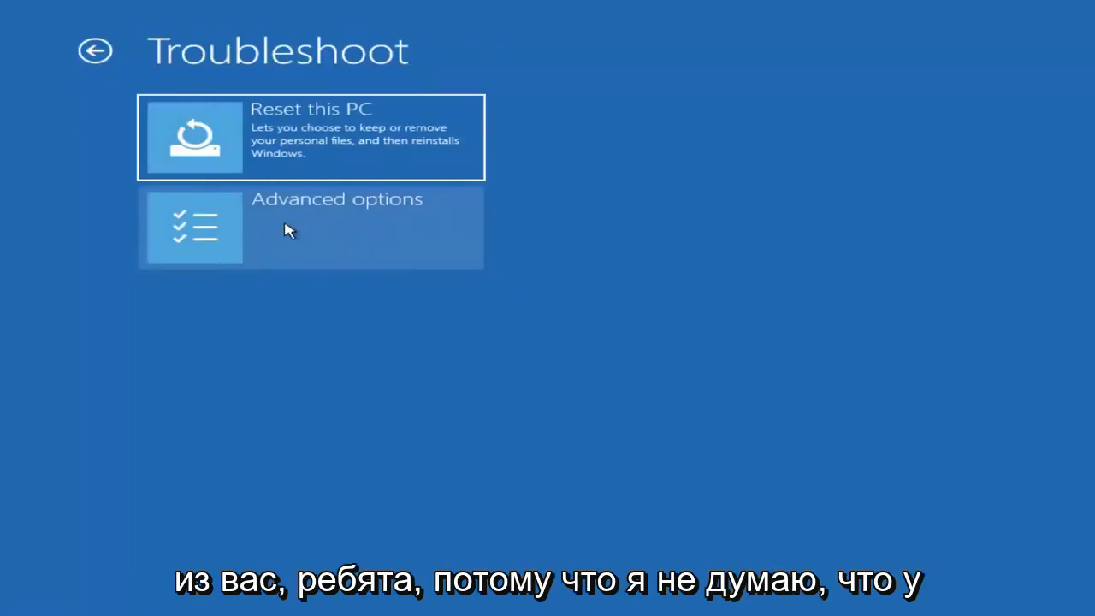
left_click(266, 229)
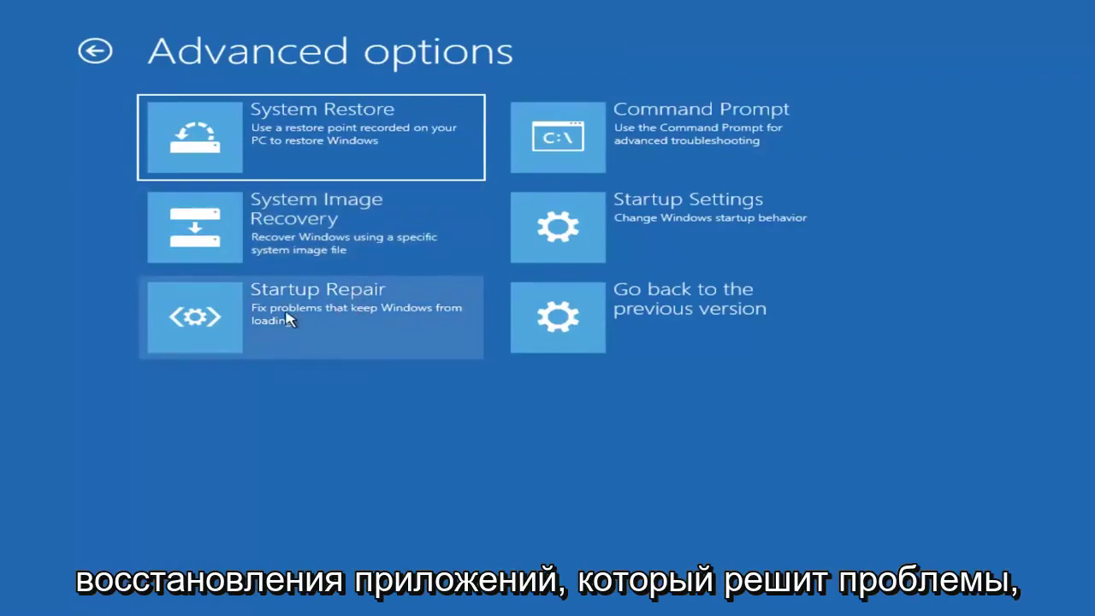
left_click(339, 328)
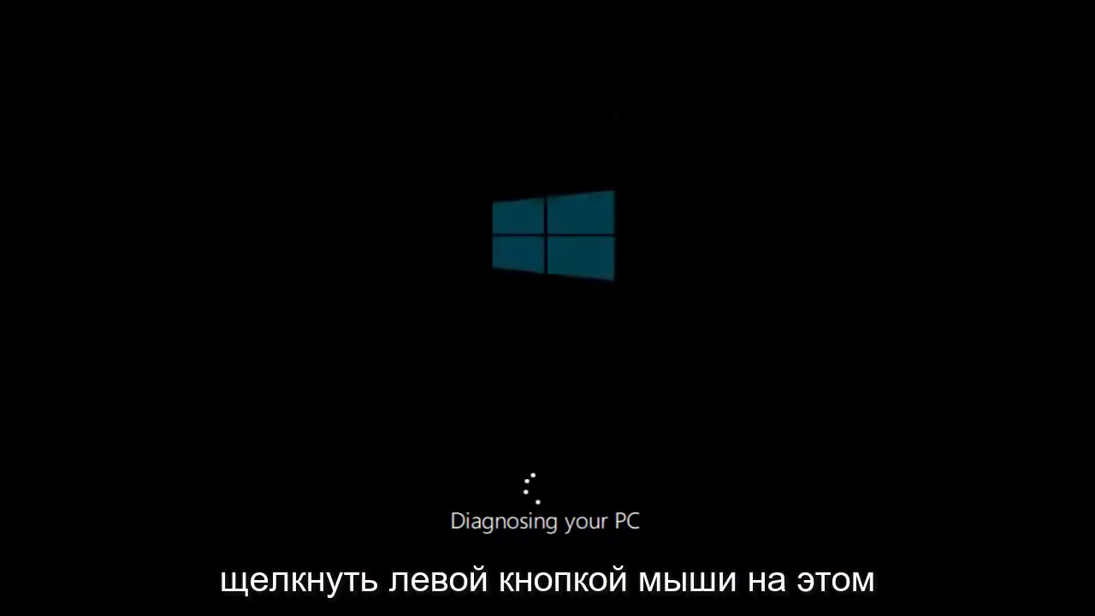
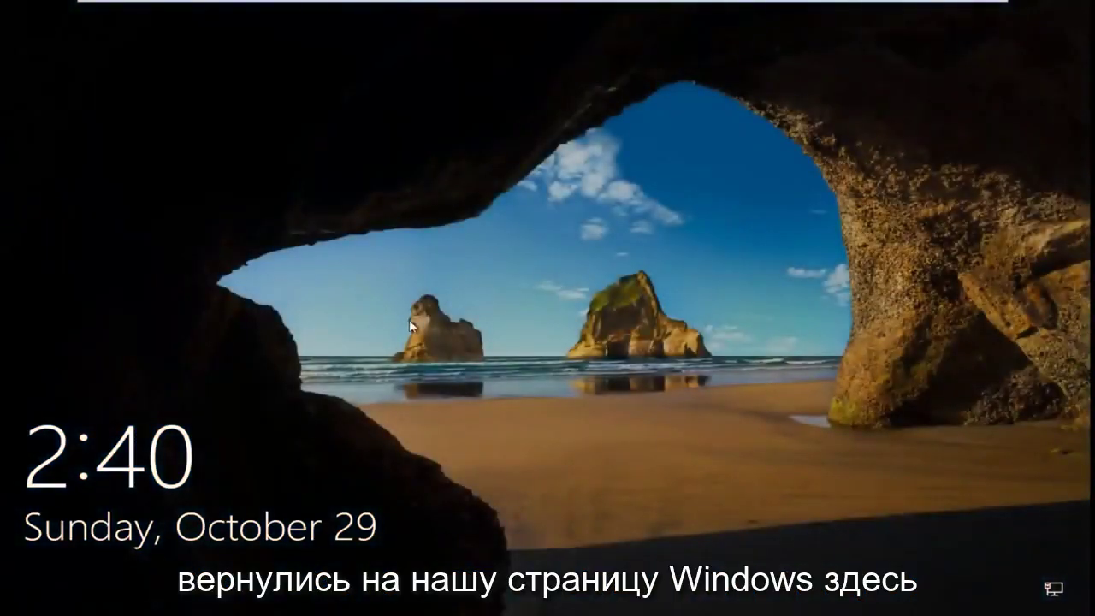
Step: Dismiss the lock screen and sign in to Windows by entering the account password
left_click(351, 356)
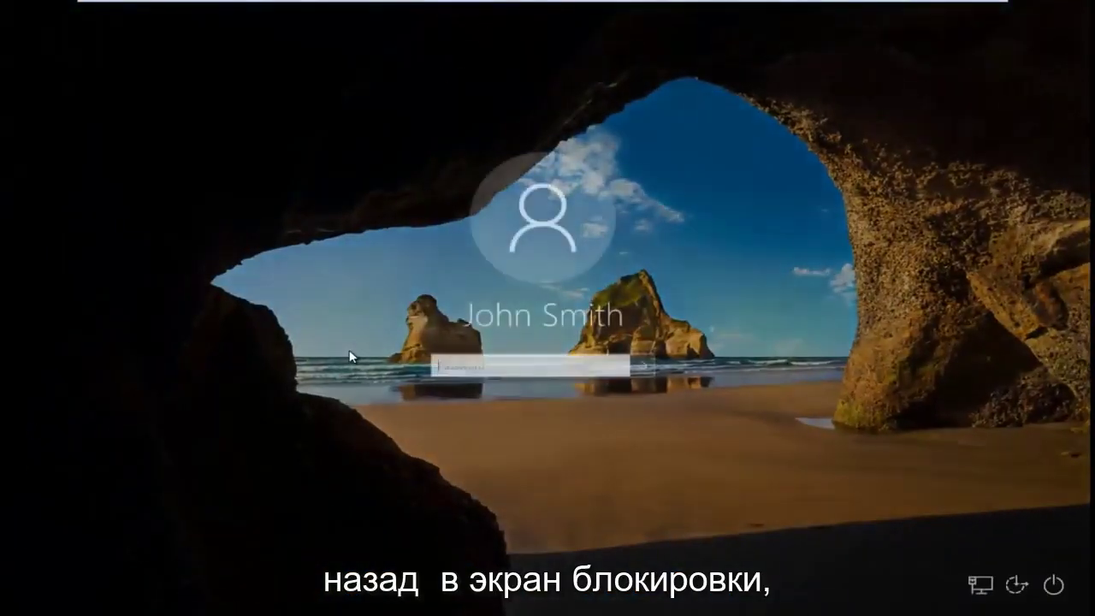
type("****")
key("BackSpace")
key("BackSpace")
key("BackSpace")
key("BackSpace")
type("*******")
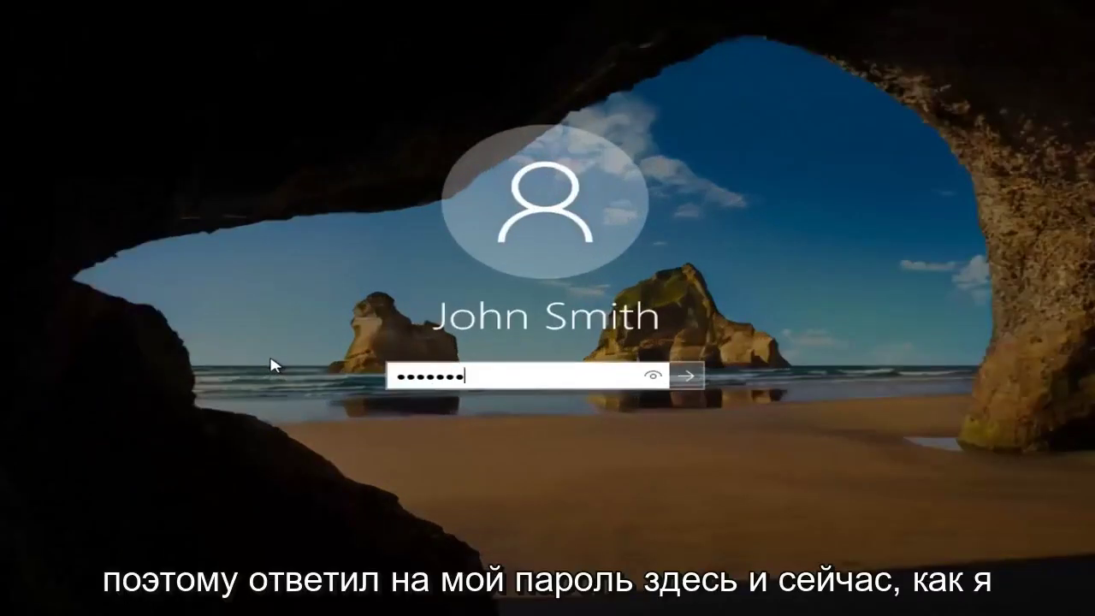
key("Return")
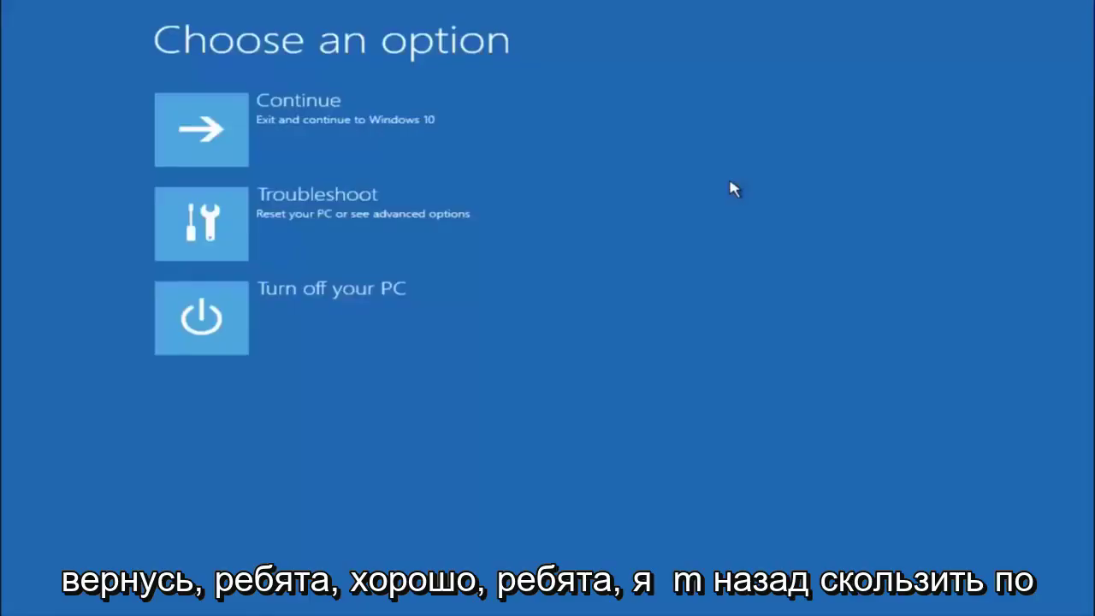
Step: Open Command Prompt from the advanced troubleshooting options of the recovery environment
left_click(207, 247)
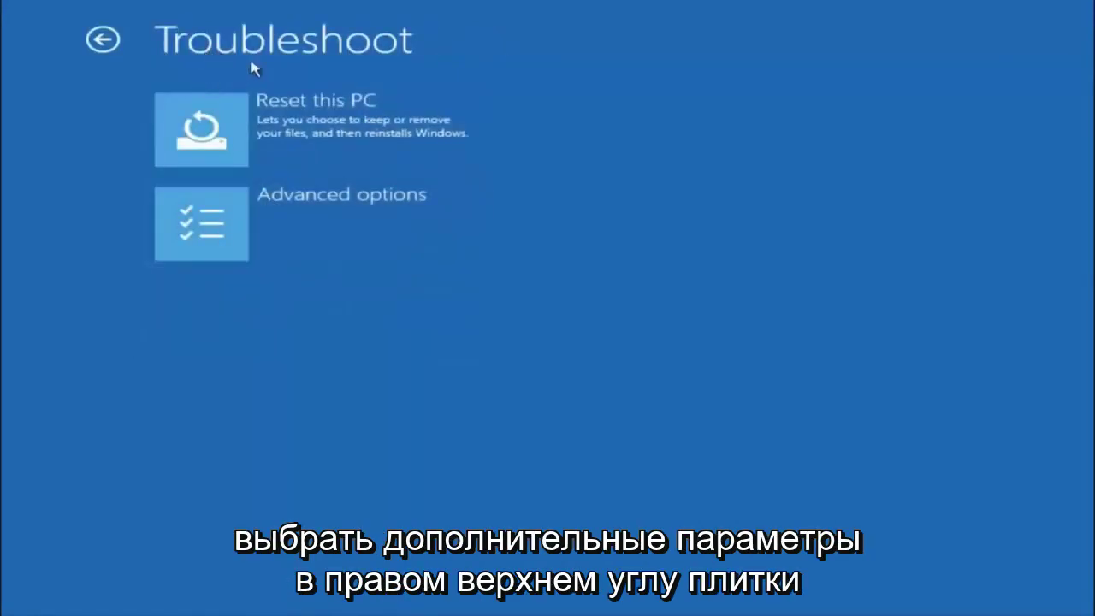
left_click(252, 214)
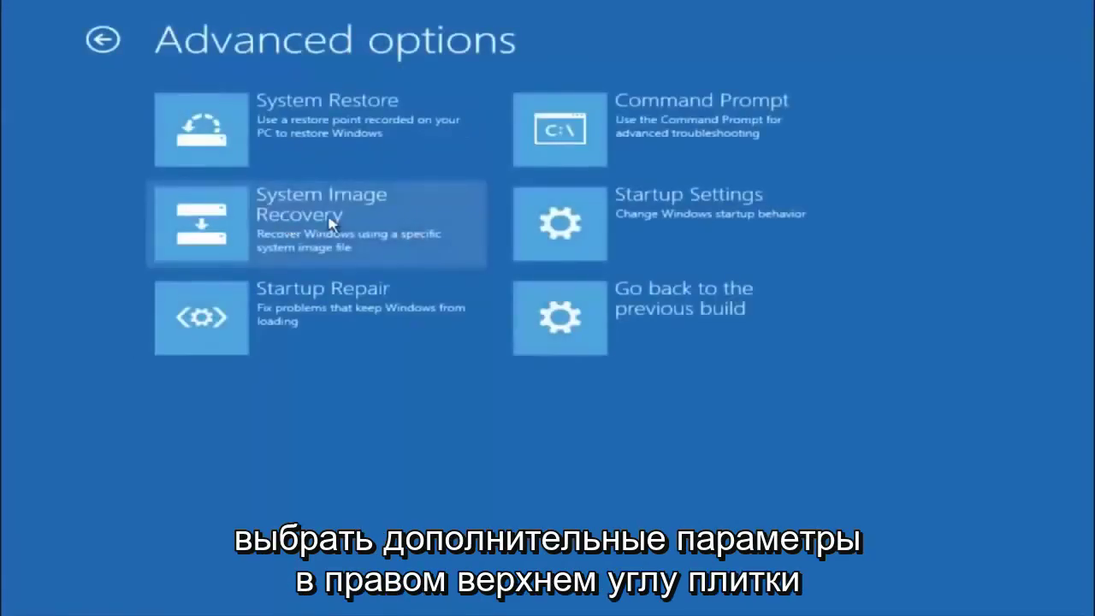
left_click(644, 141)
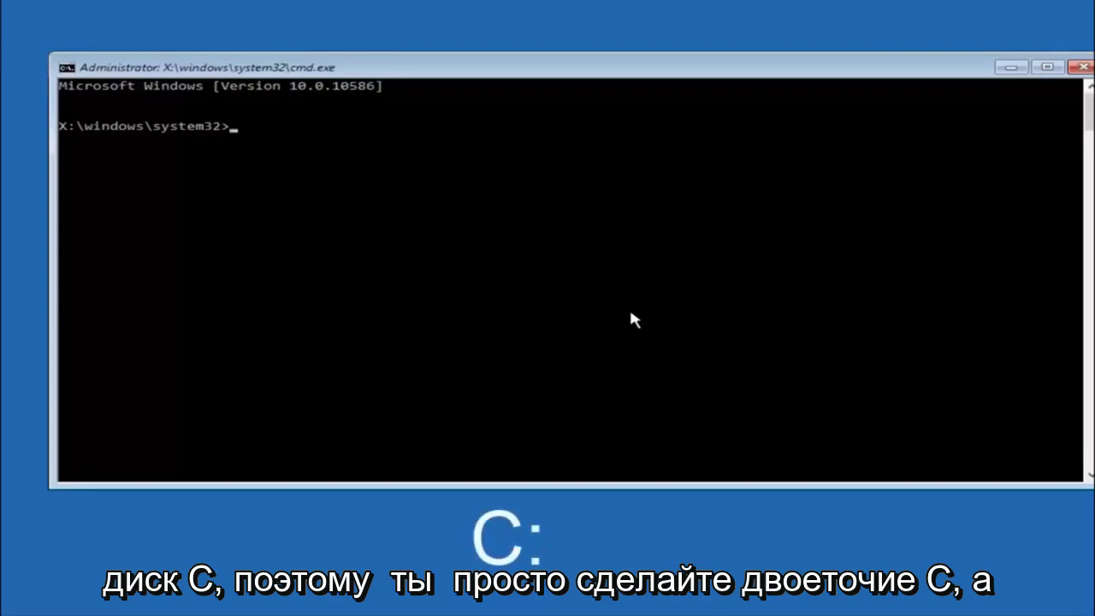
Step: Switch to drive C: and list the contents of its root directory with dir
key("Return")
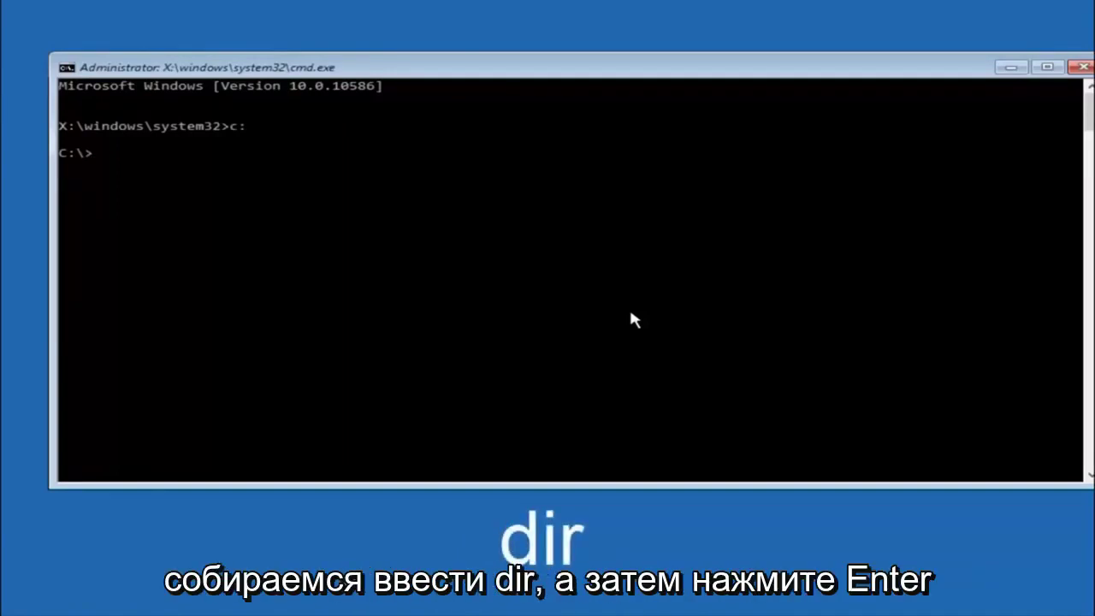
type("dir")
key("Return")
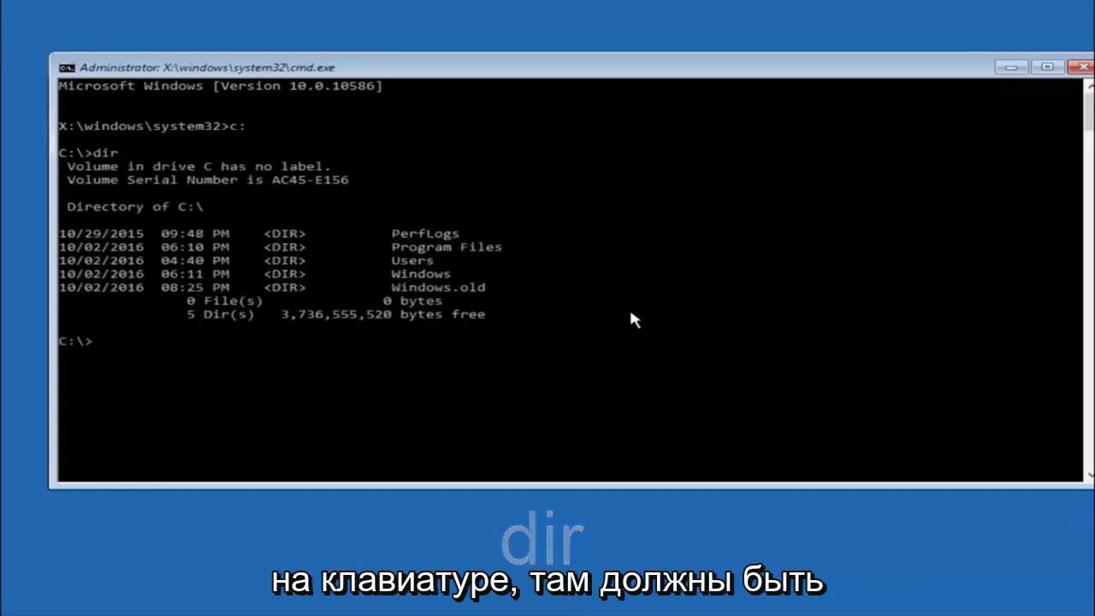
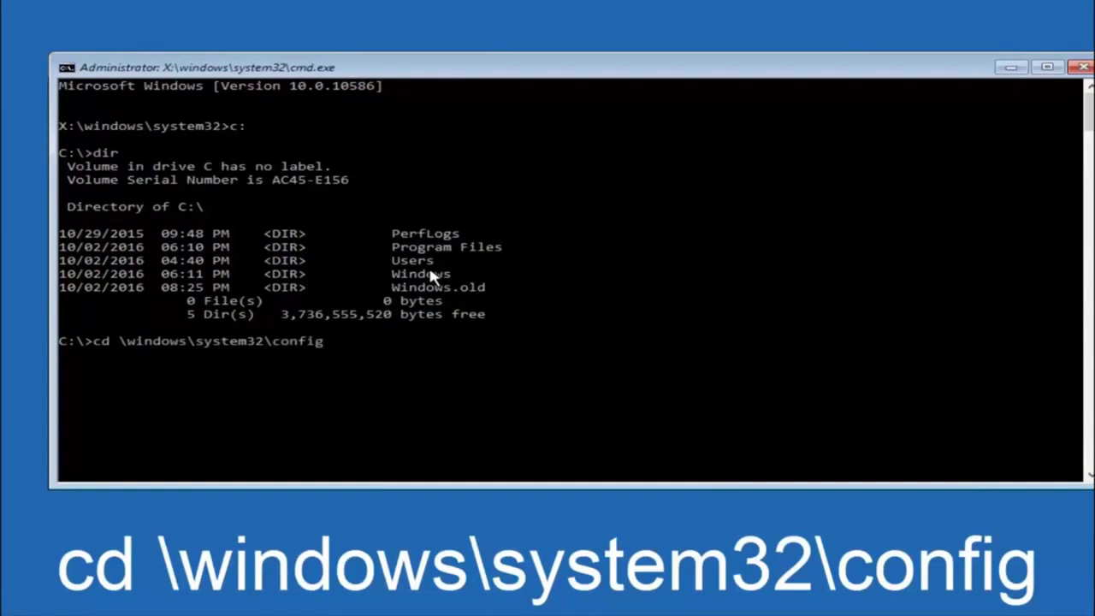
Step: Change to the \windows\system32\config directory and create a folder named backup in it
key("Return")
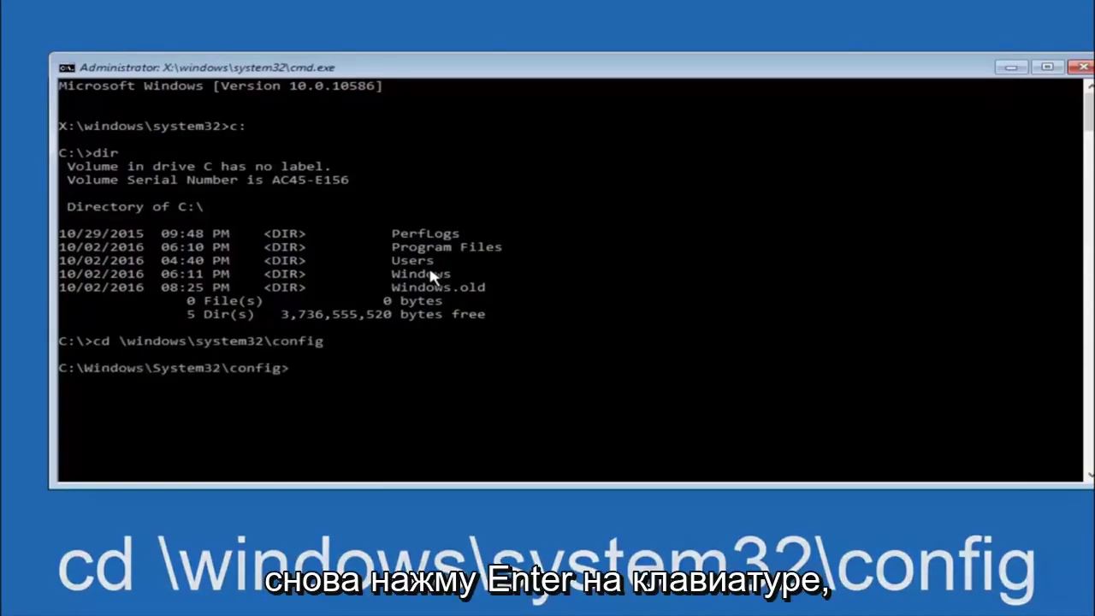
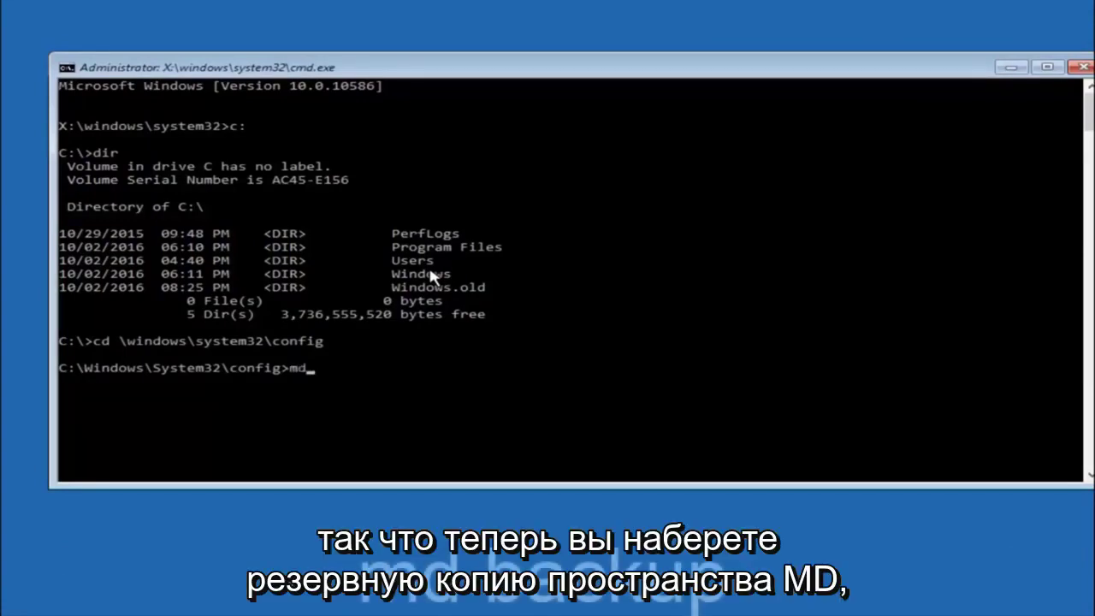
type("ckup")
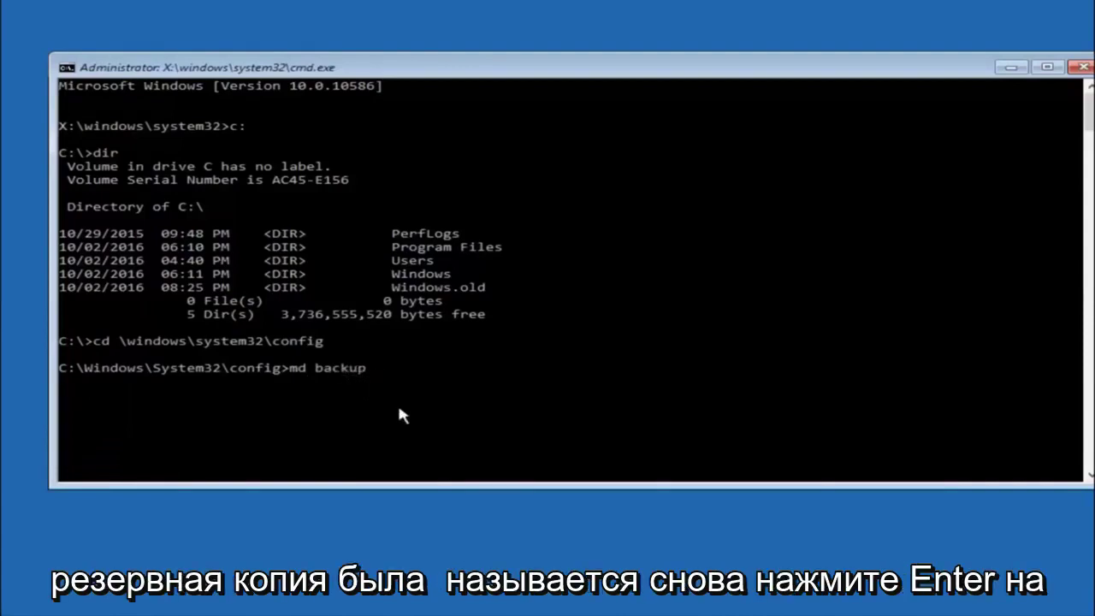
key("Return")
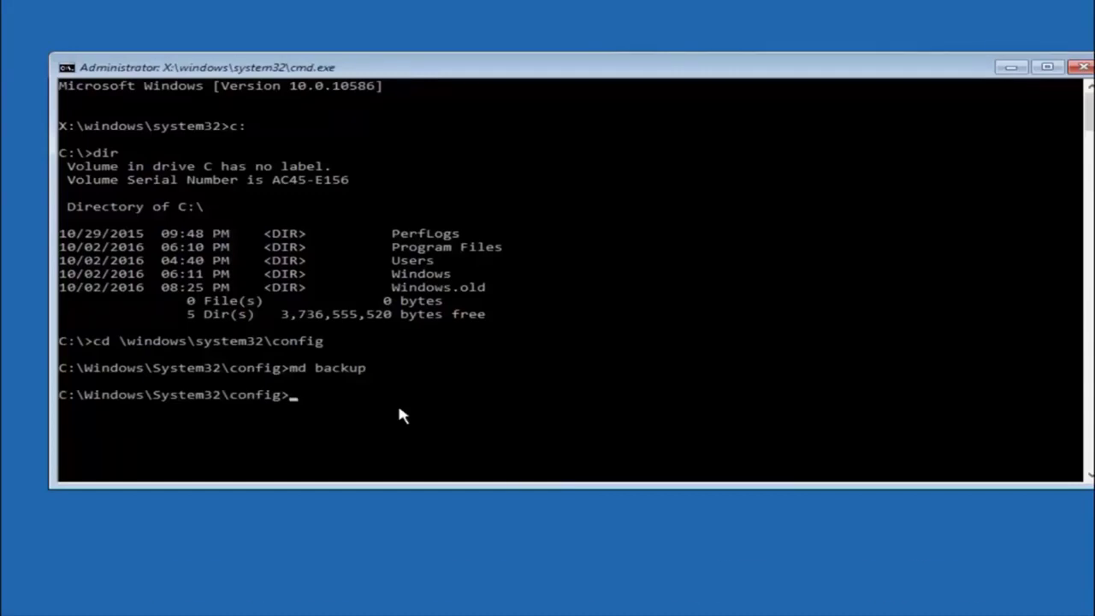
Step: Copy all files in the config directory to the backup folder with copy *.* backup
type("copy")
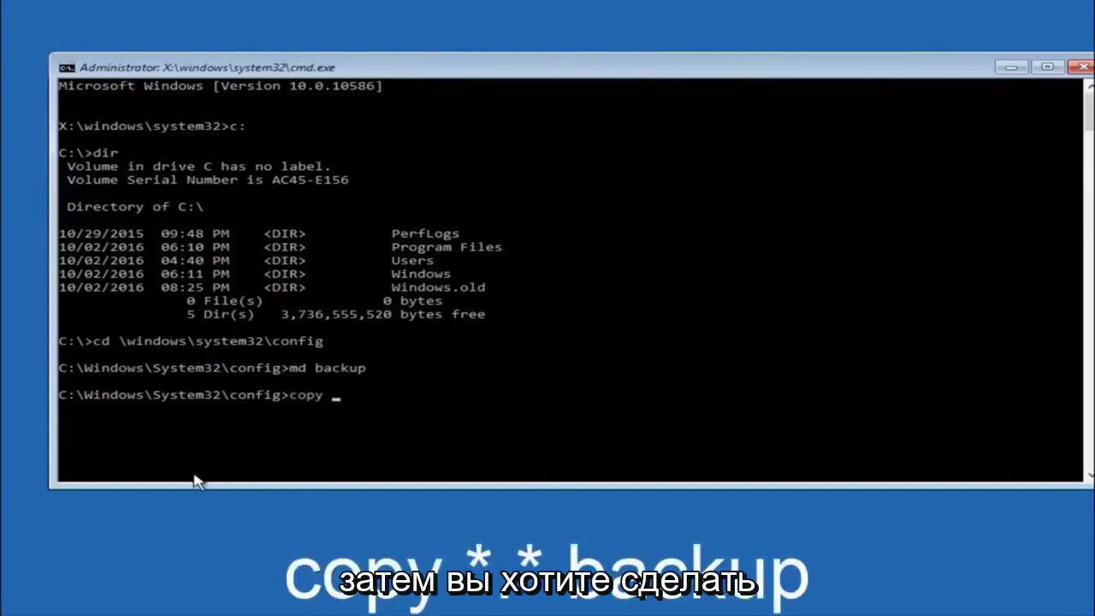
type(" *")
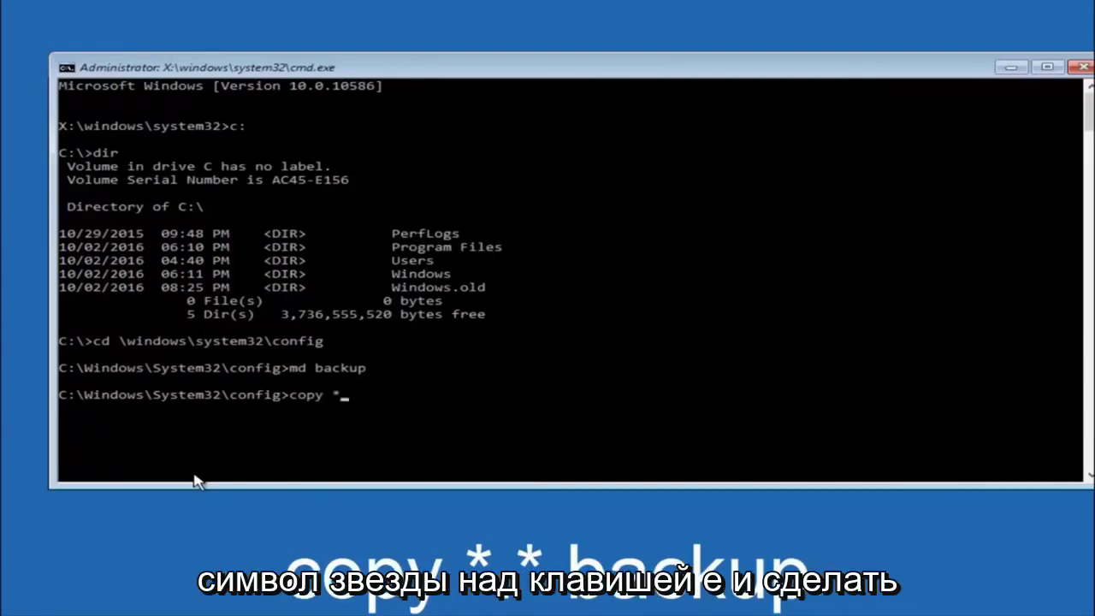
type(".")
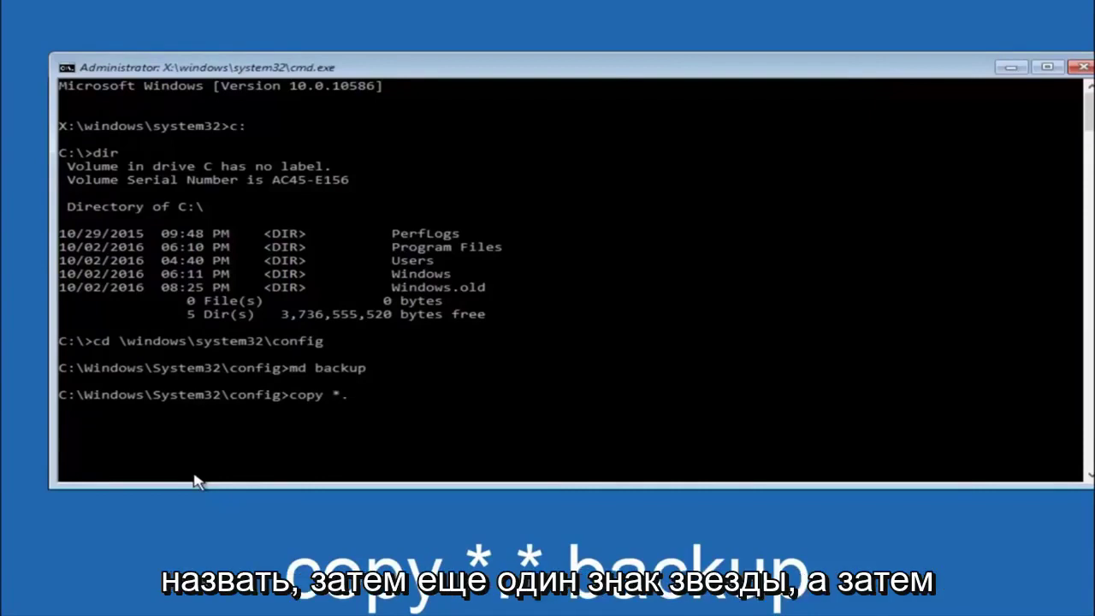
type("*")
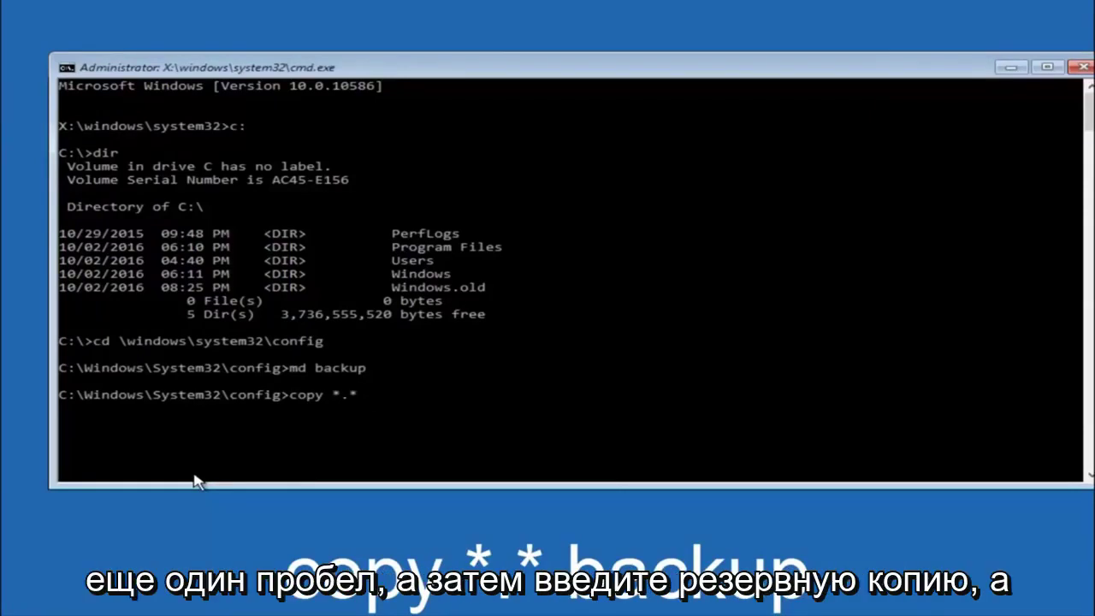
type("  backup")
key("Return")
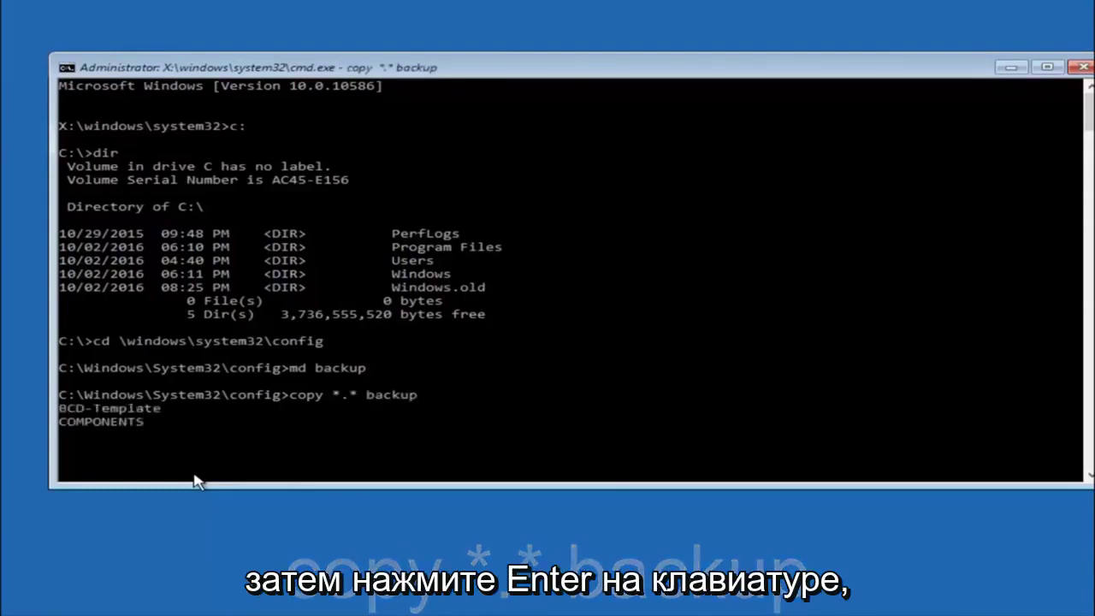
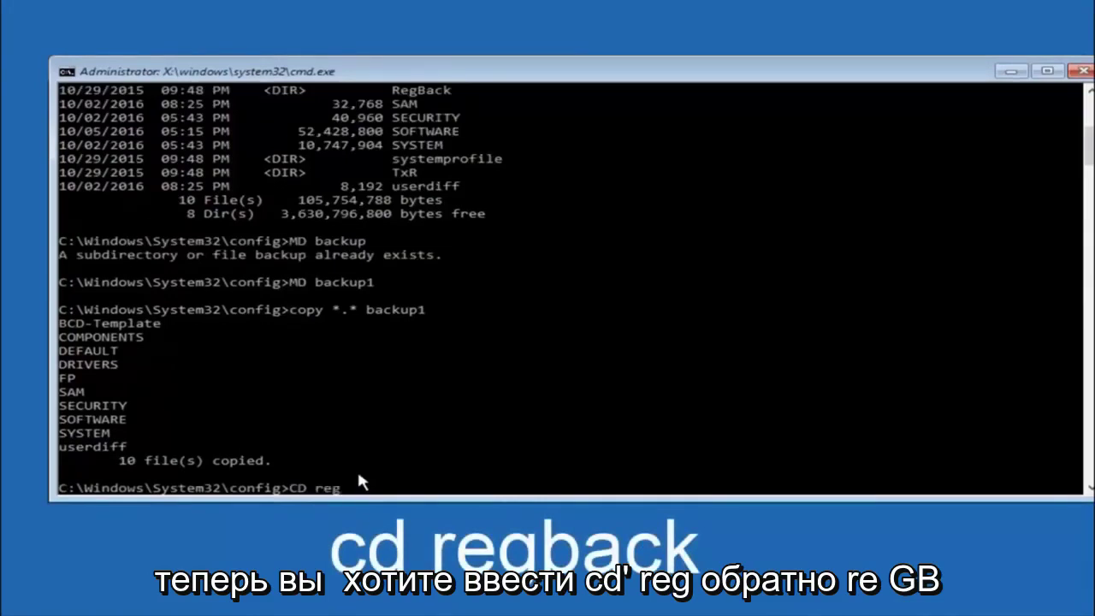
Step: Change to the regback subdirectory of config and list its contents with dir
type("back")
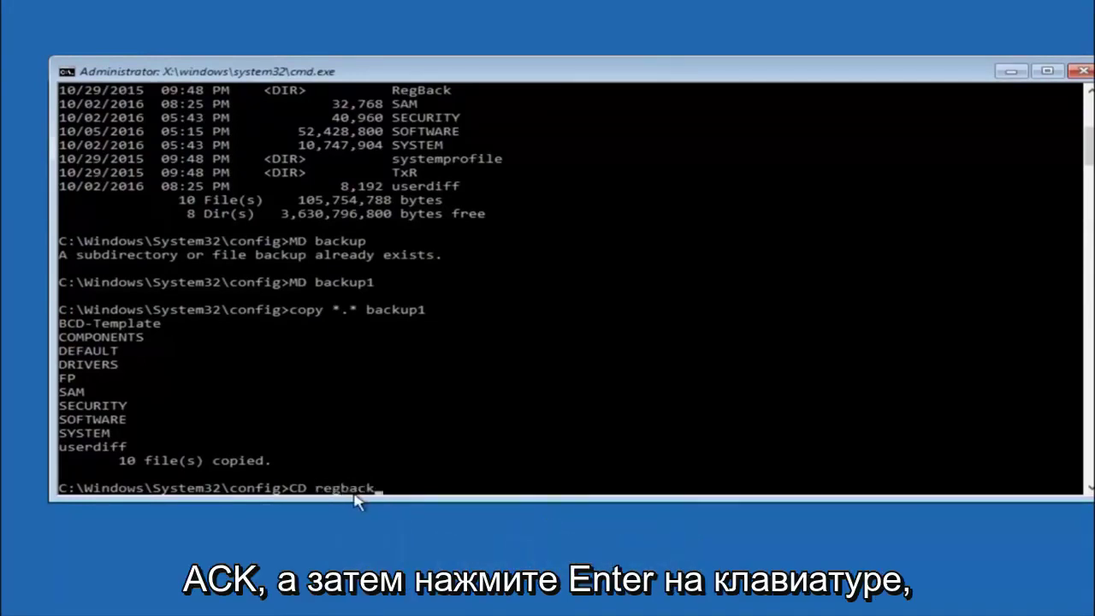
key("Return")
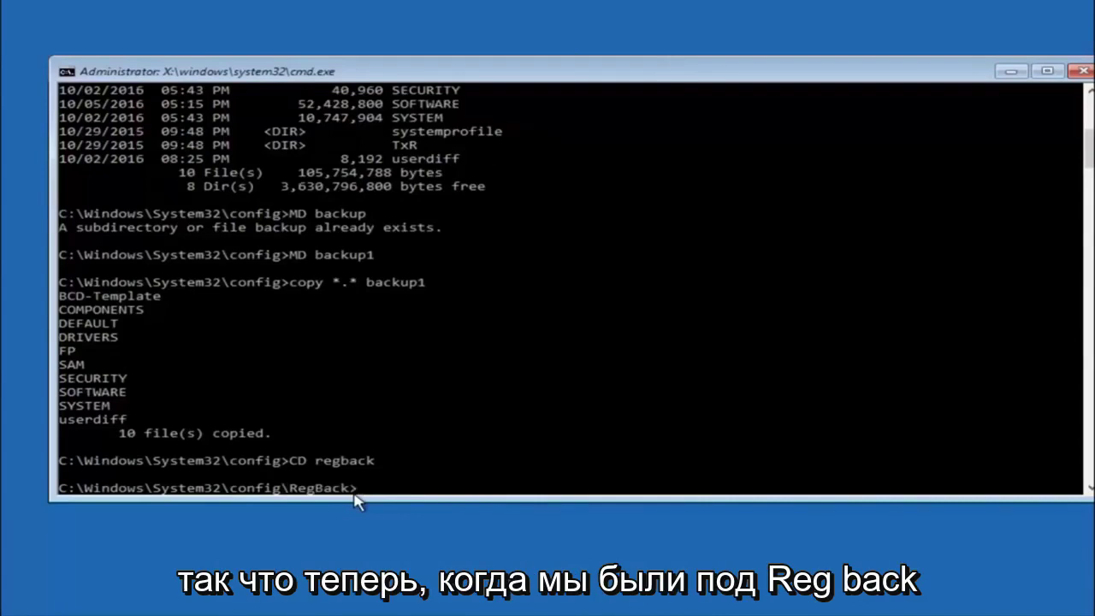
type("dir")
key("Return")
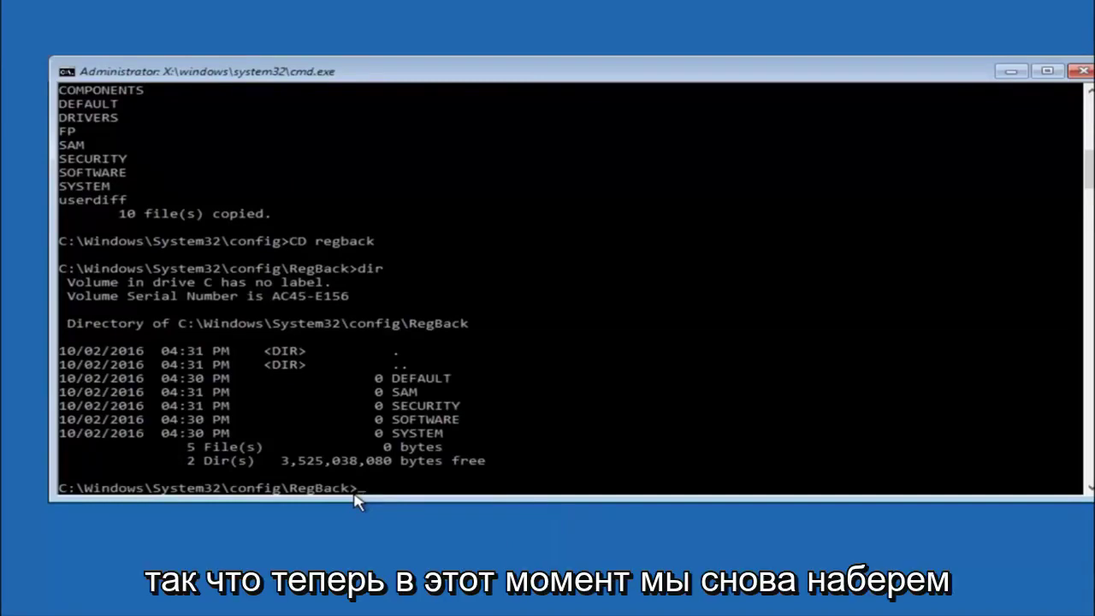
Step: Copy all RegBack files into the parent config directory with copy *.* .. and answer A to overwrite all existing files
type("copy")
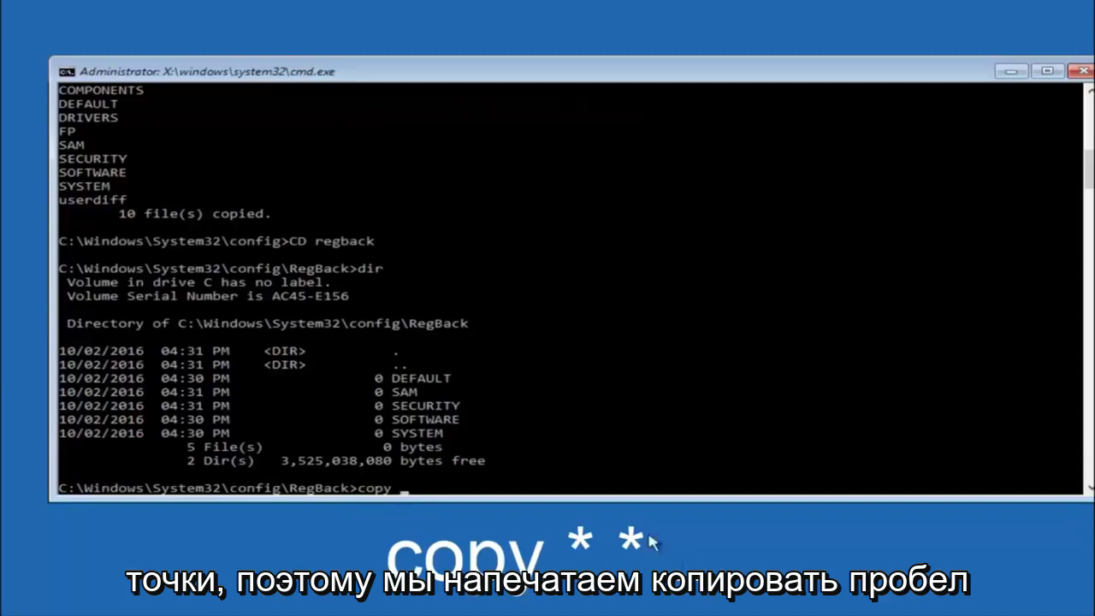
left_click(405, 487)
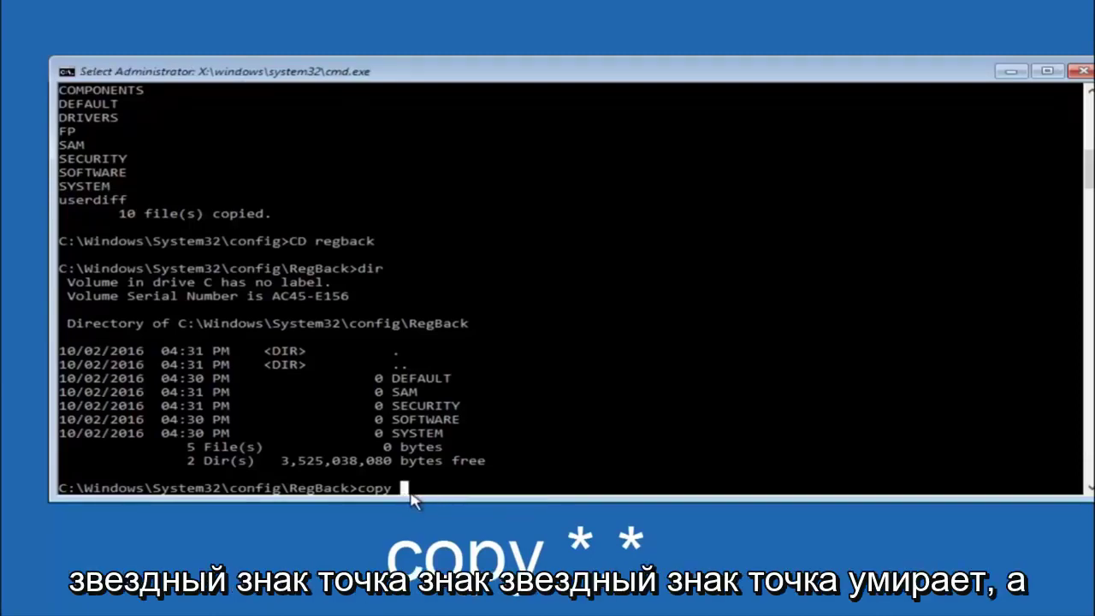
type("*")
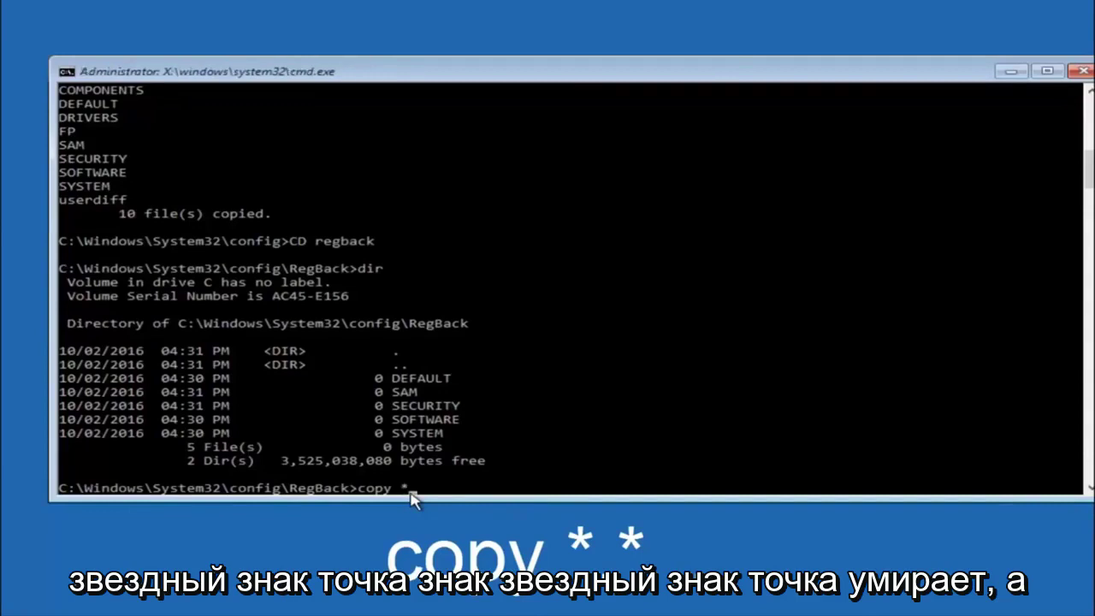
type("*.*")
key("BackSpace")
type("*")
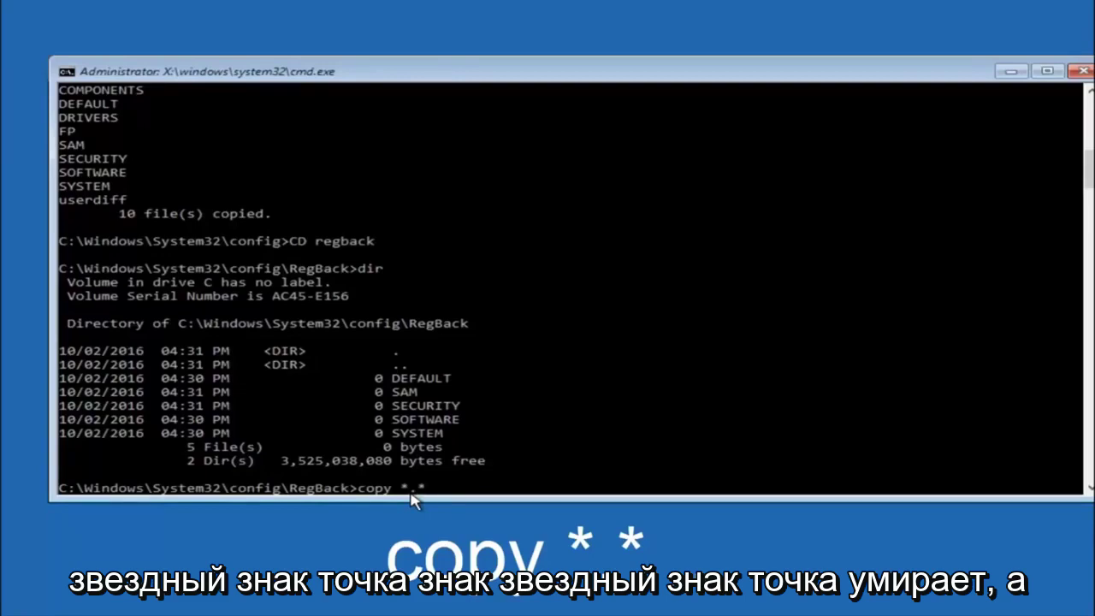
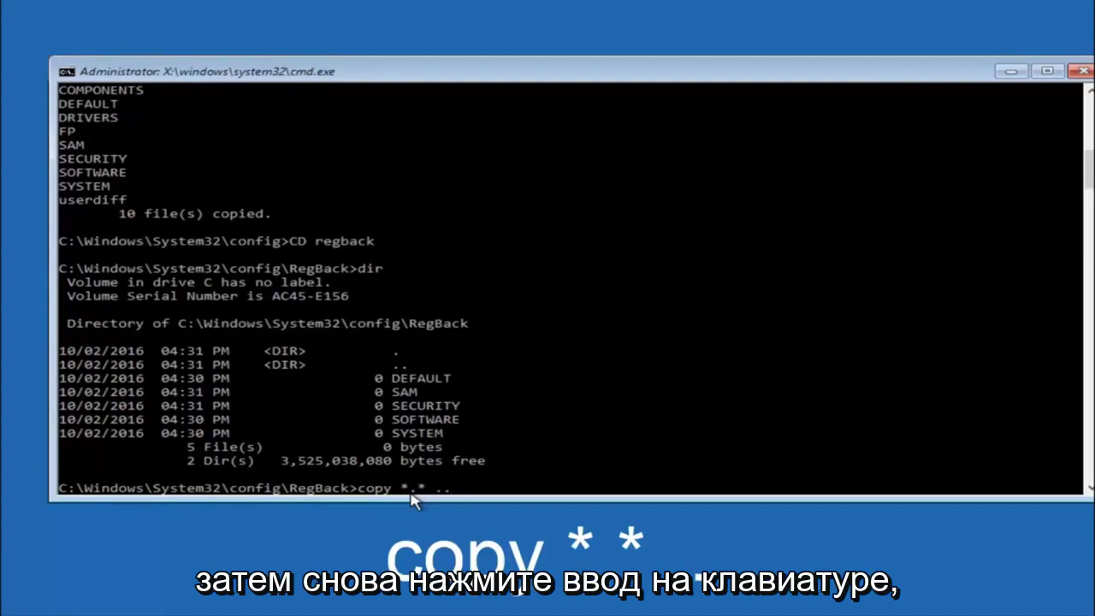
type(" ..")
key("Return")
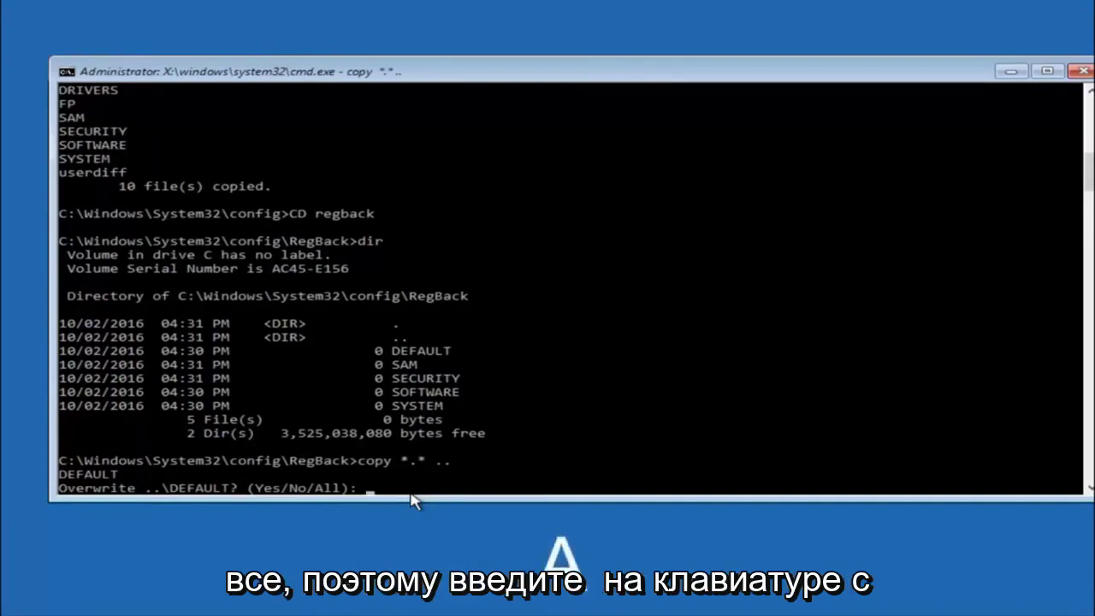
type("A")
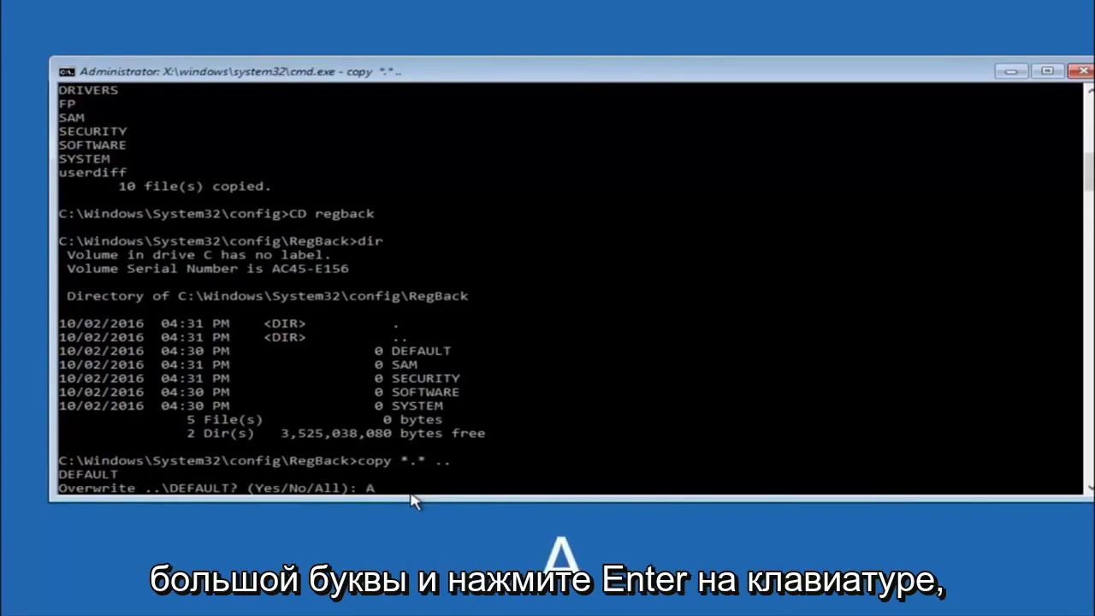
key("Return")
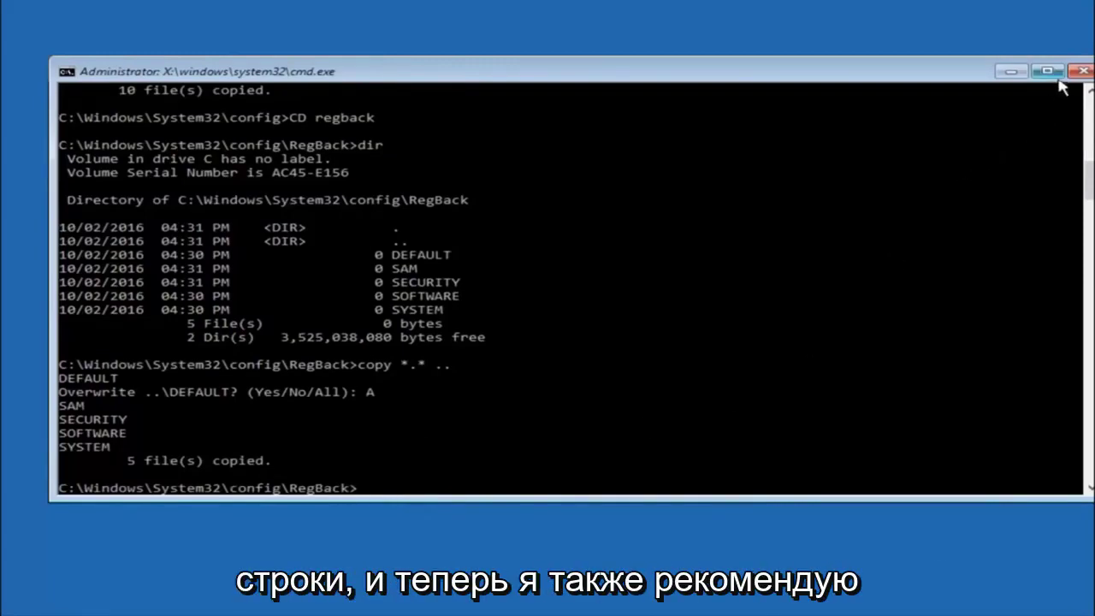
Step: Close Command Prompt and open the Reset this PC choices under Troubleshoot, checking the advanced options on the way
left_click(1082, 71)
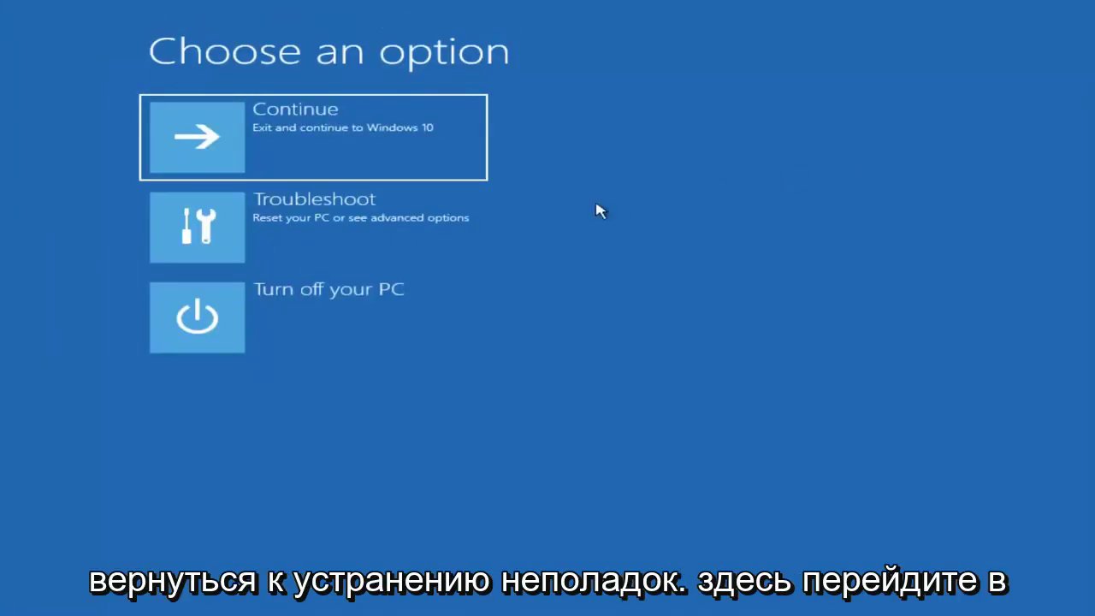
left_click(310, 219)
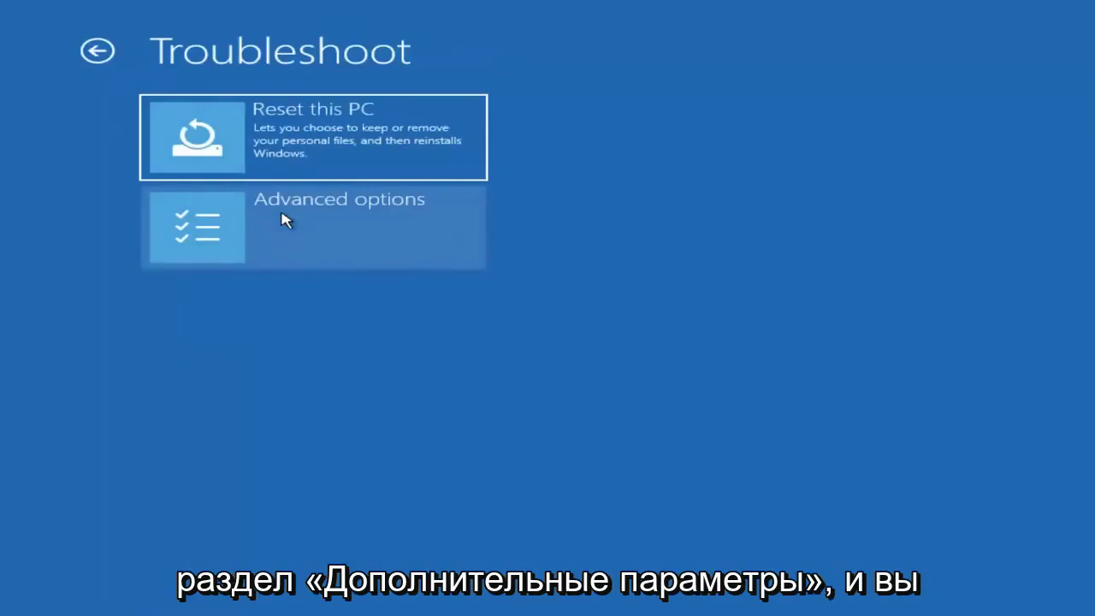
left_click(248, 230)
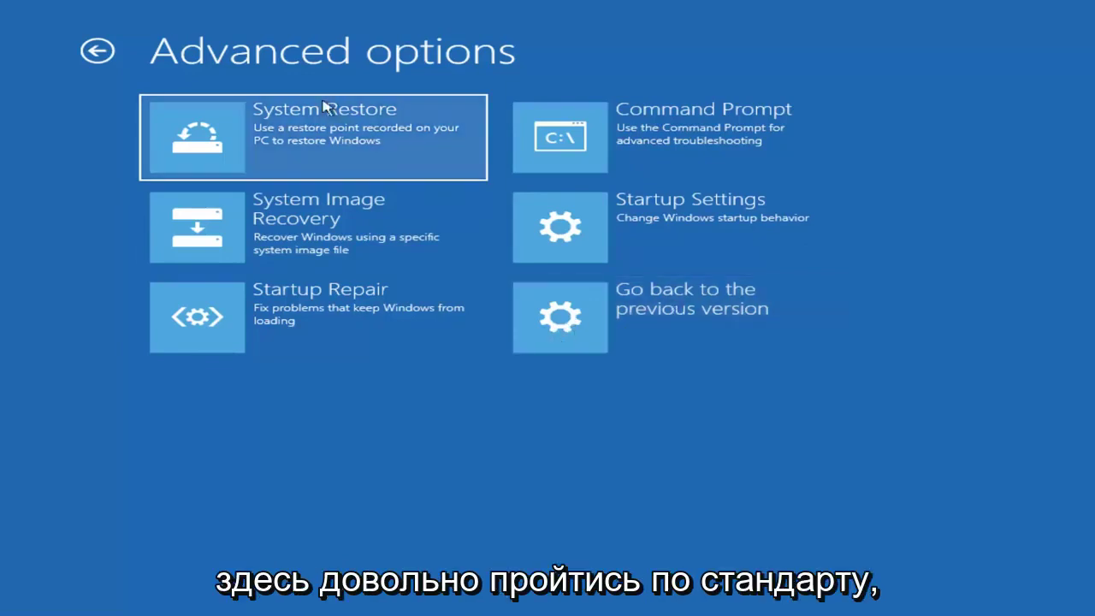
left_click(97, 51)
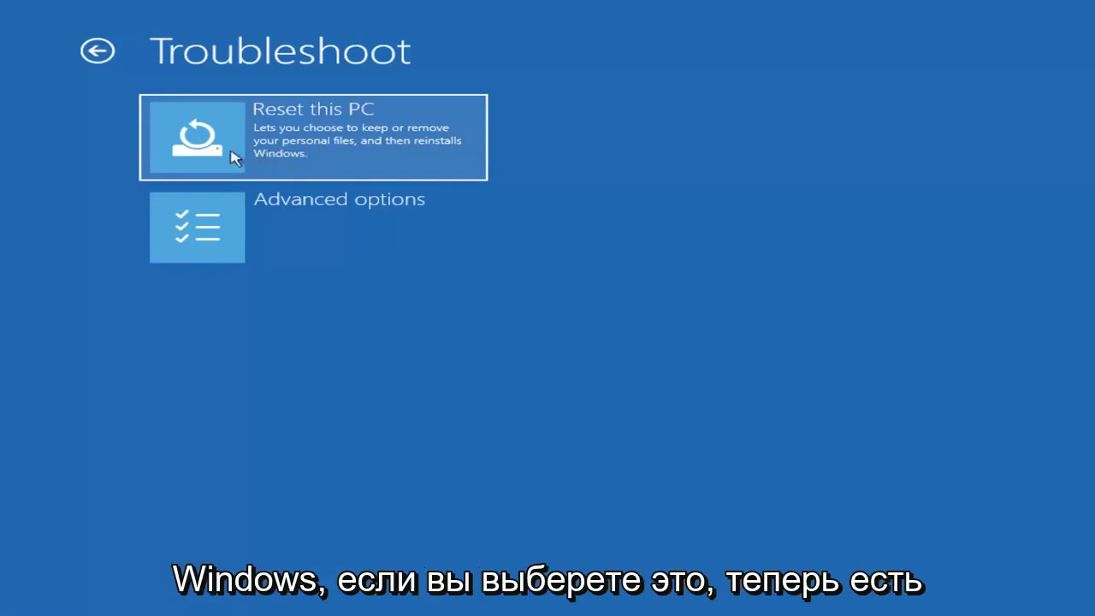
left_click(257, 154)
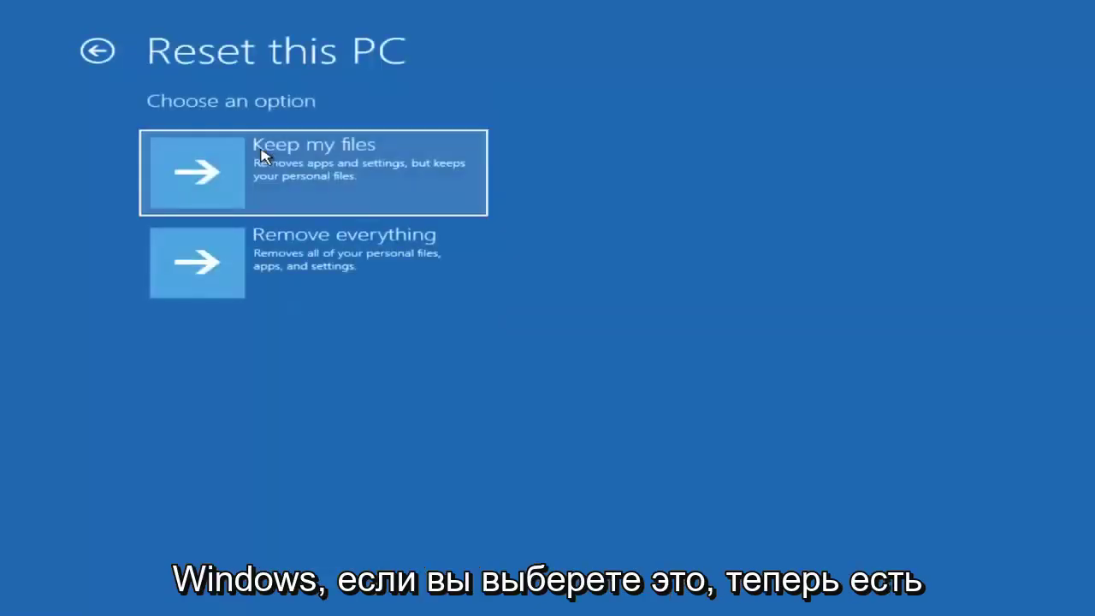